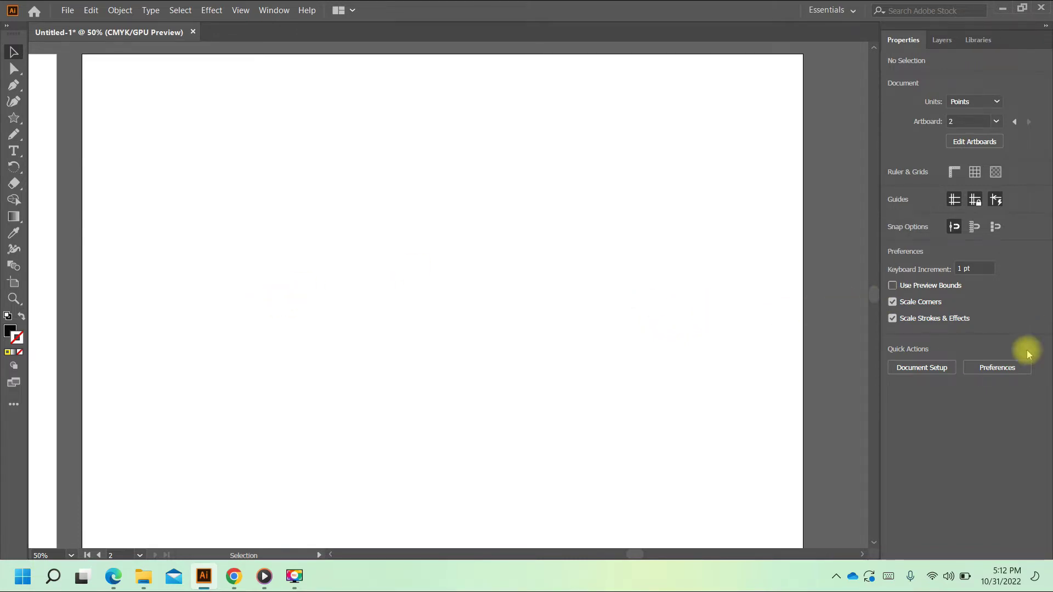
- Turn off the Scale Corners and Scale Strokes & Effects preferences
{"action": "left_click", "coordinate": [892, 302]}
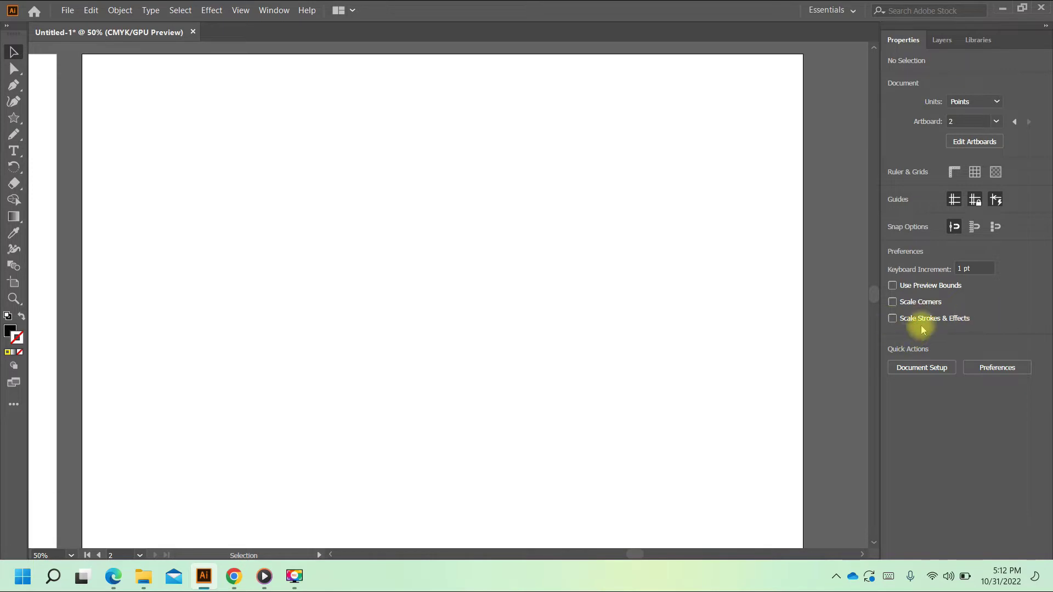
{"action": "left_click", "coordinate": [14, 122]}
- Draw a 225.5 pt black square near the artboard's upper left
{"action": "left_click", "coordinate": [64, 116]}
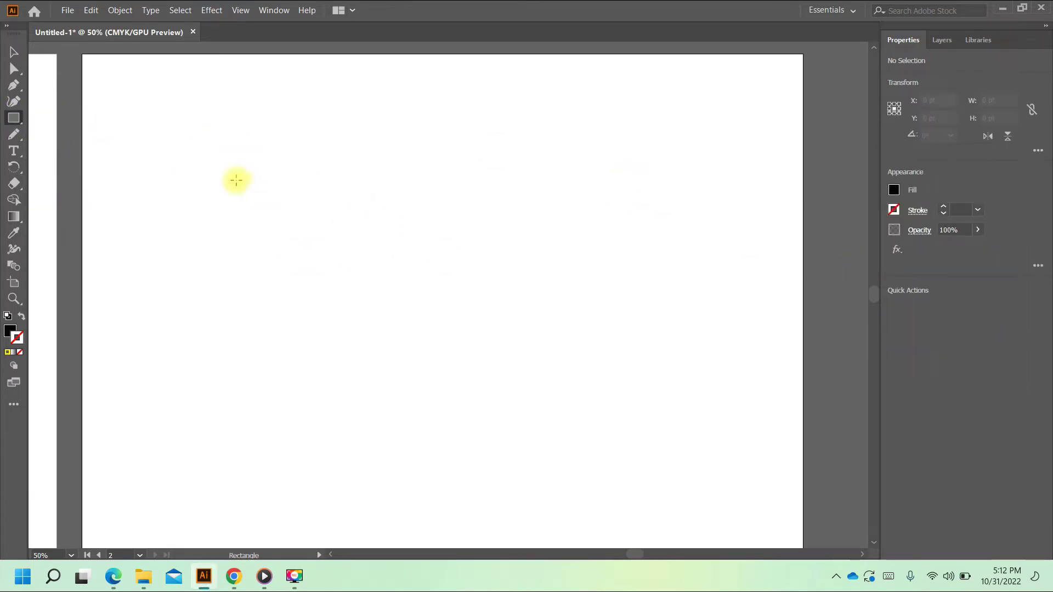
{"action": "mouse_move", "coordinate": [170, 150]}
{"action": "left_mouse_down"}
{"action": "mouse_move", "coordinate": [411, 226]}
{"action": "mouse_move", "coordinate": [345, 250]}
{"action": "left_mouse_up"}
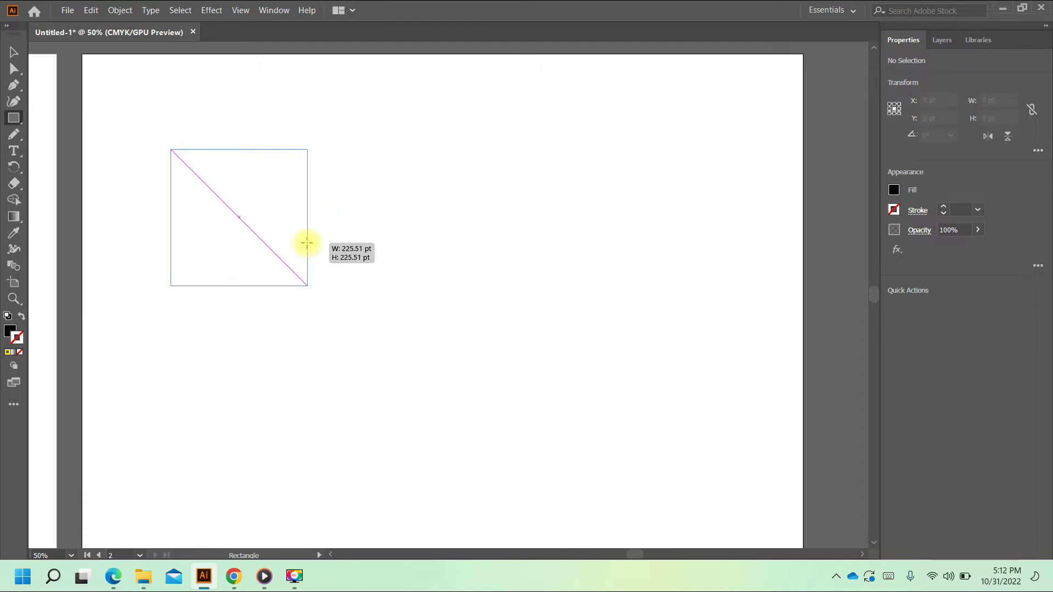
{"action": "left_click_drag", "start_coordinate": [345, 250], "coordinate": [307, 285]}
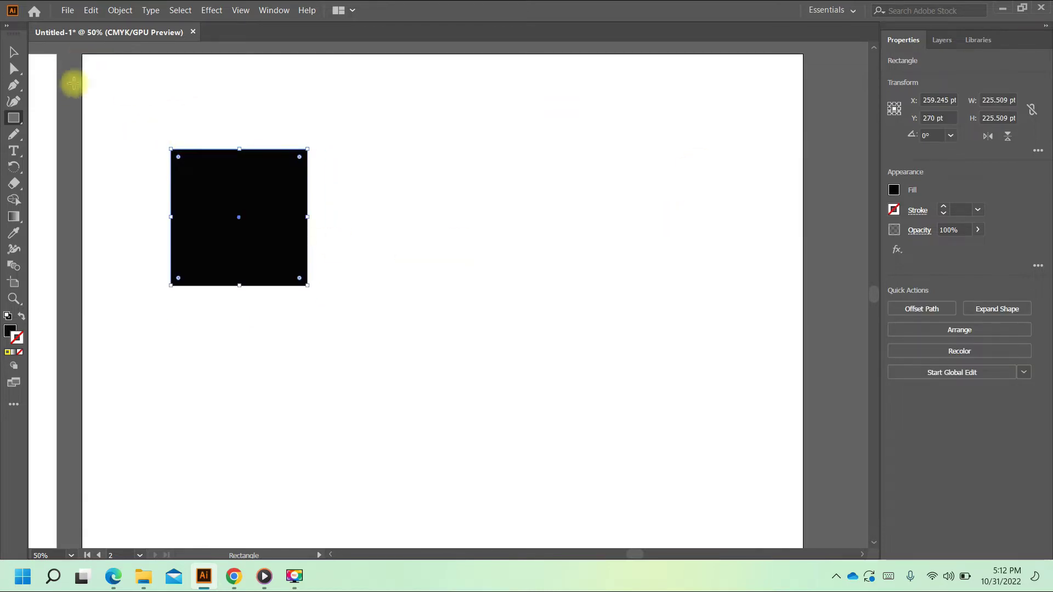
- Duplicate the square straight to its right with an Alt+Shift drag
{"action": "left_click", "coordinate": [22, 54]}
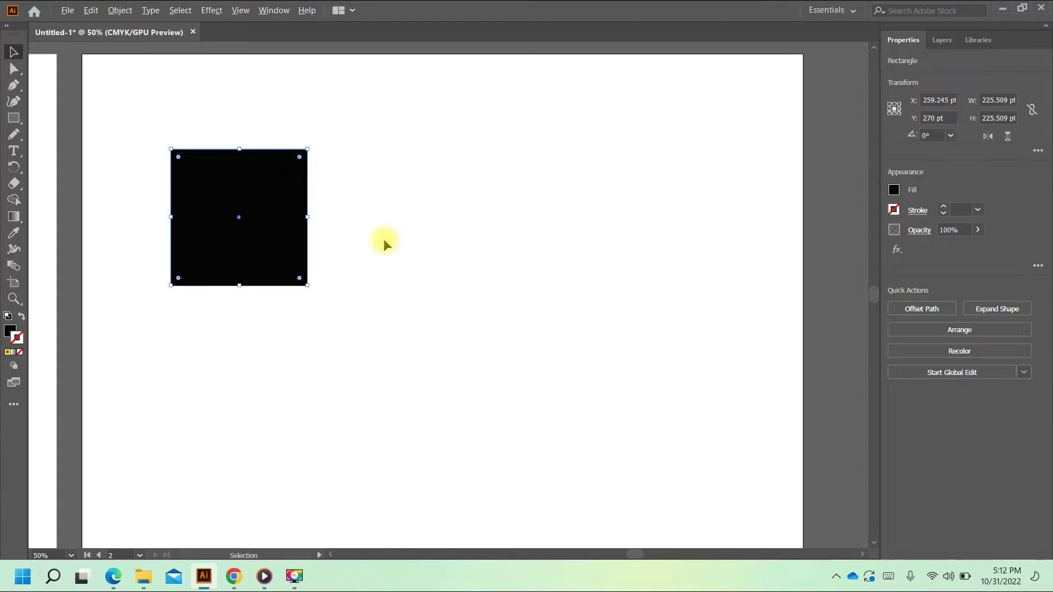
{"action": "left_click", "coordinate": [291, 240], "text": "shift"}
{"action": "left_click", "coordinate": [285, 241]}
{"action": "mouse_move", "coordinate": [263, 239]}
{"action": "left_mouse_down"}
{"action": "mouse_move", "coordinate": [418, 242]}
{"action": "mouse_move", "coordinate": [408, 241]}
{"action": "left_mouse_up"}
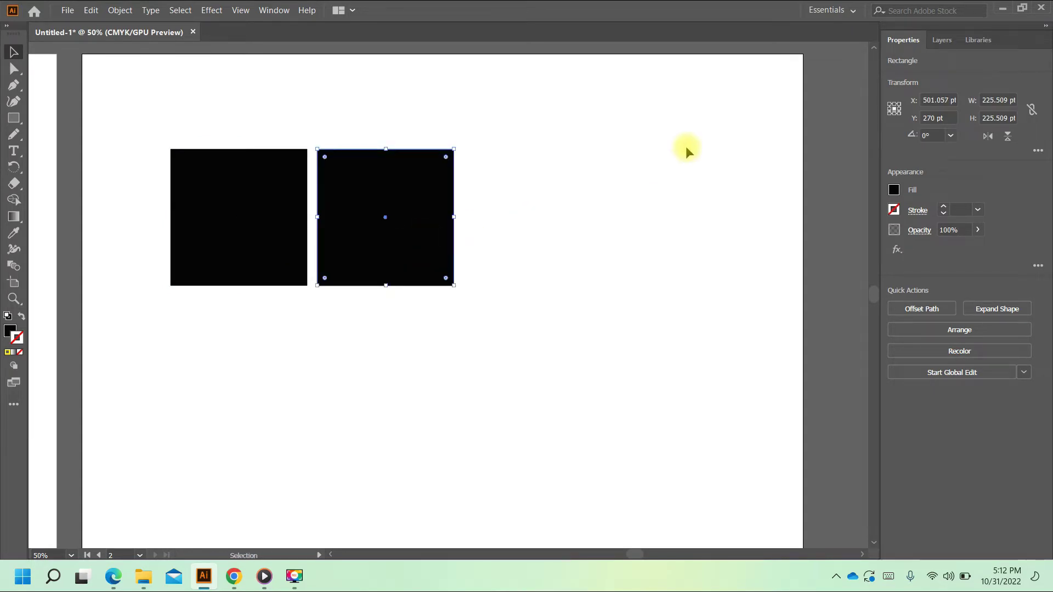
{"action": "left_click", "coordinate": [690, 230]}
- Give both selected squares a CMYK Cyan stroke with a 6 pt weight
{"action": "left_click_drag", "start_coordinate": [240, 117], "coordinate": [422, 269]}
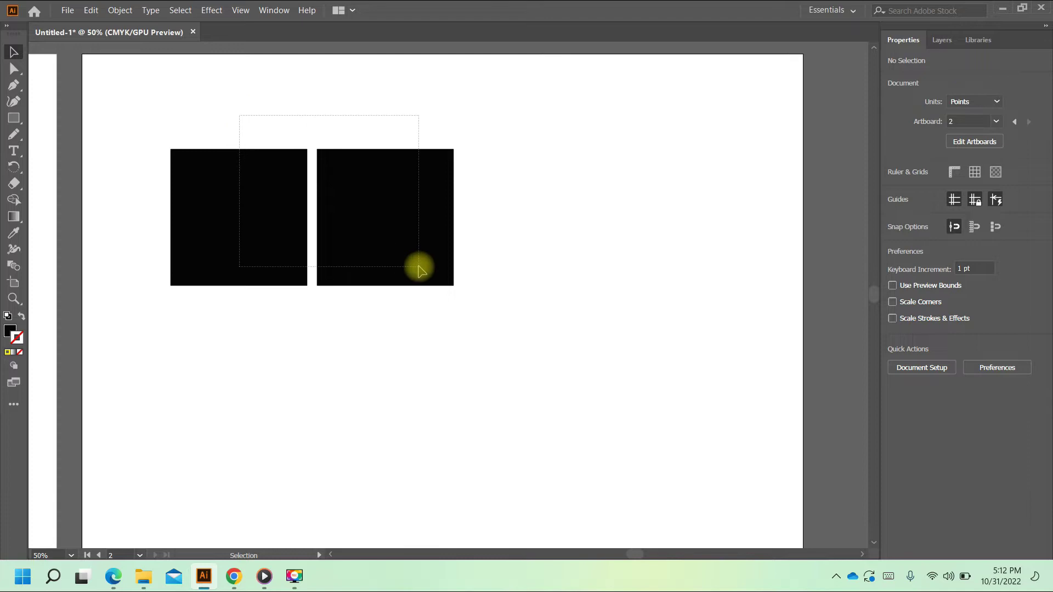
{"action": "left_click", "coordinate": [893, 210]}
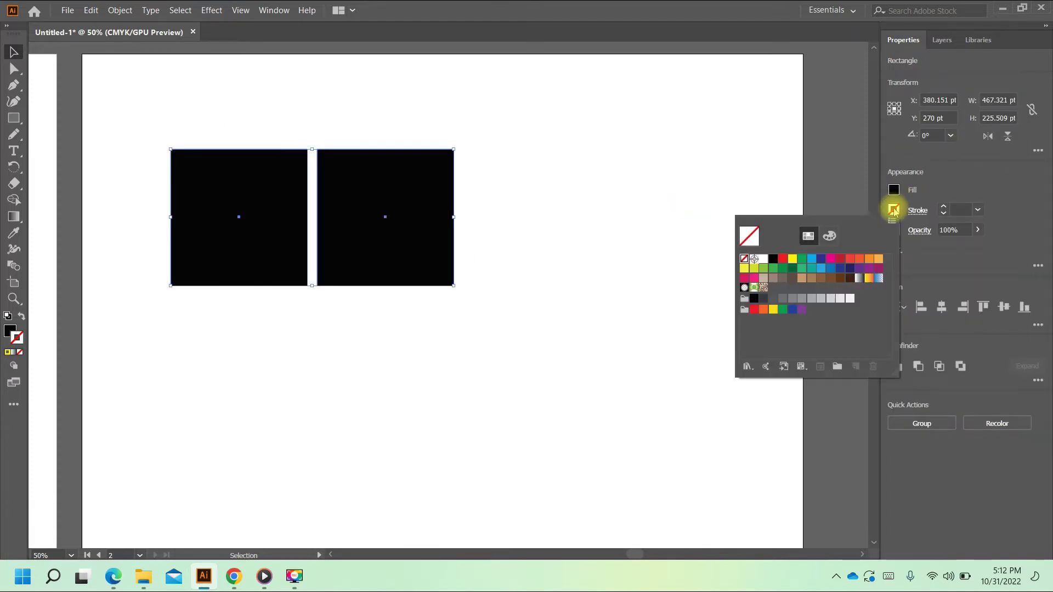
{"action": "left_click", "coordinate": [812, 260]}
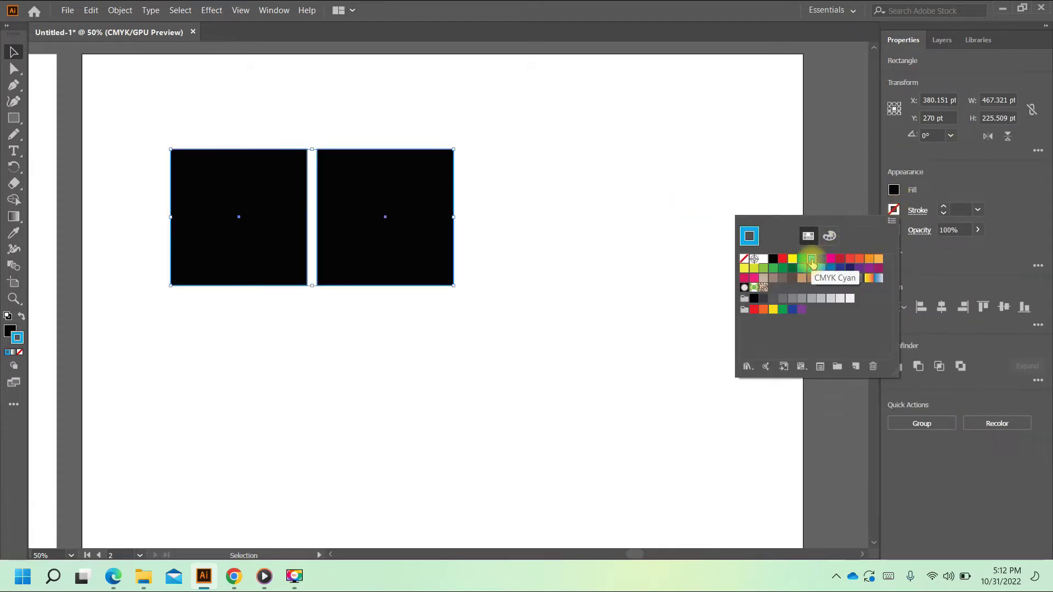
{"action": "left_click", "coordinate": [940, 255]}
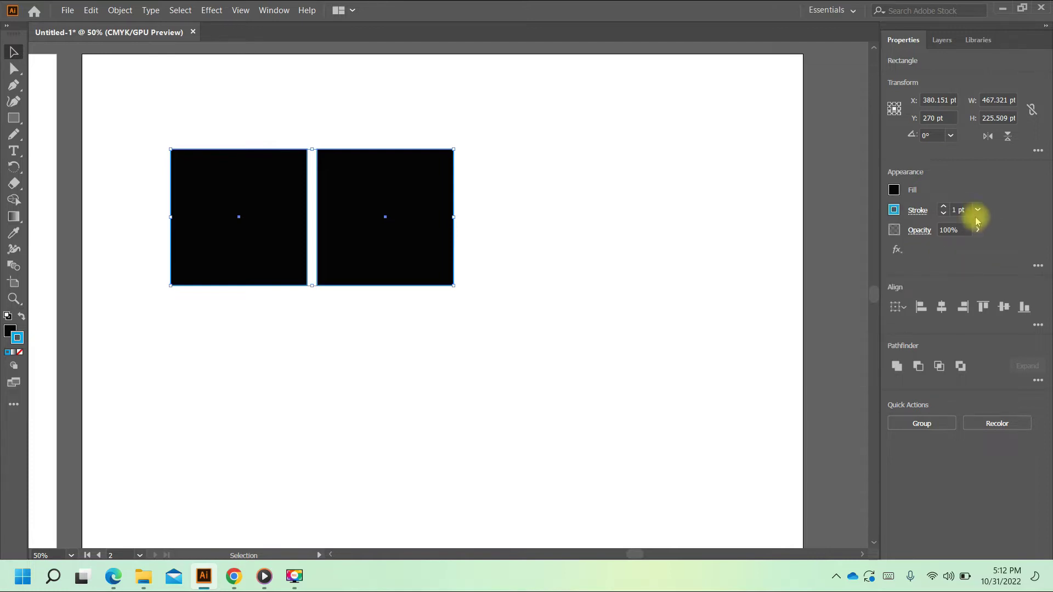
{"action": "left_click_drag", "start_coordinate": [242, 108], "coordinate": [422, 204]}
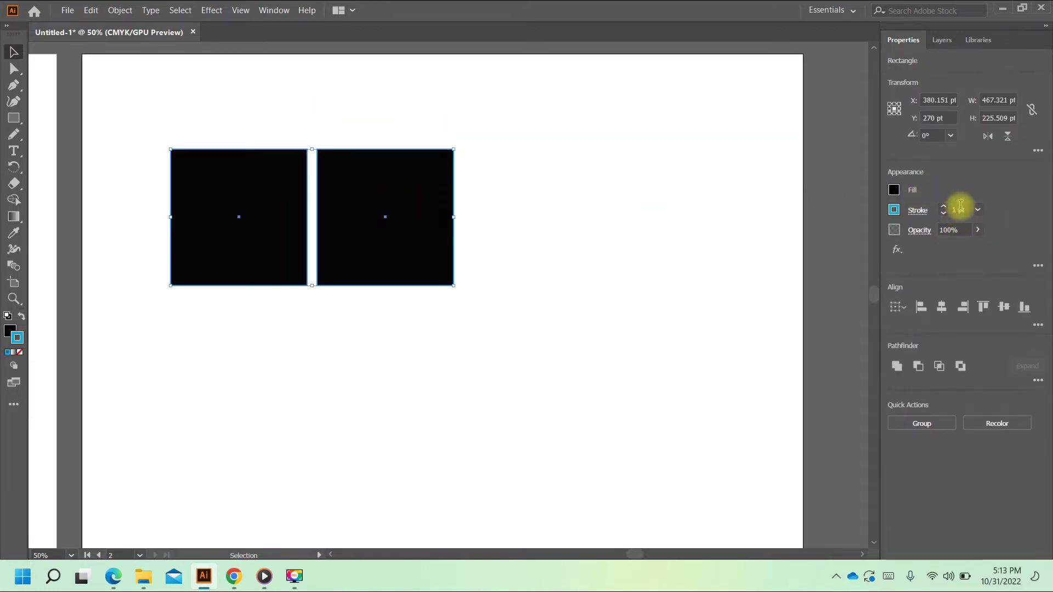
{"action": "left_click", "coordinate": [977, 211]}
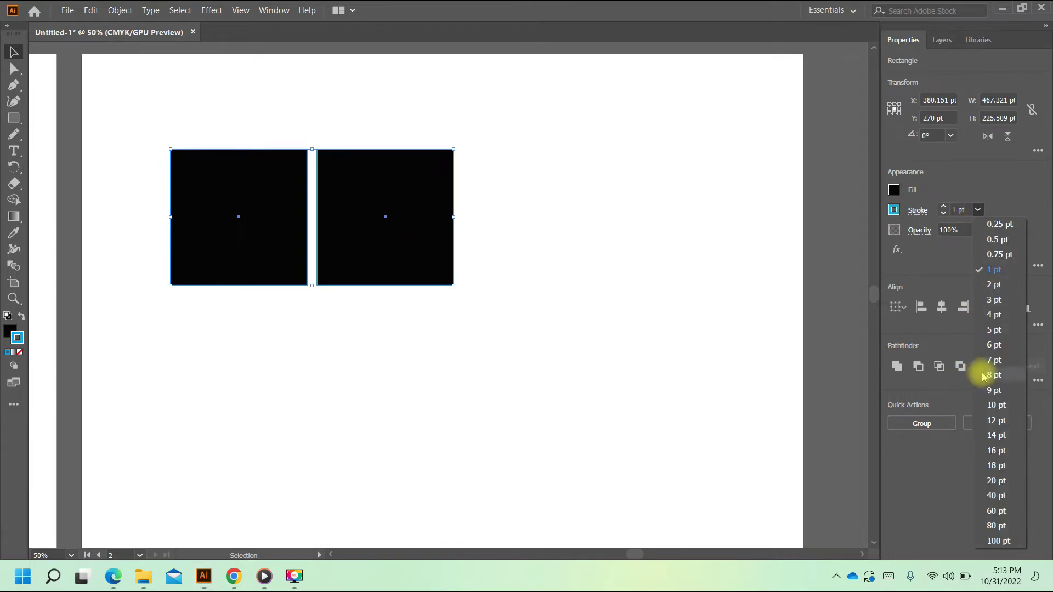
{"action": "left_click", "coordinate": [997, 348]}
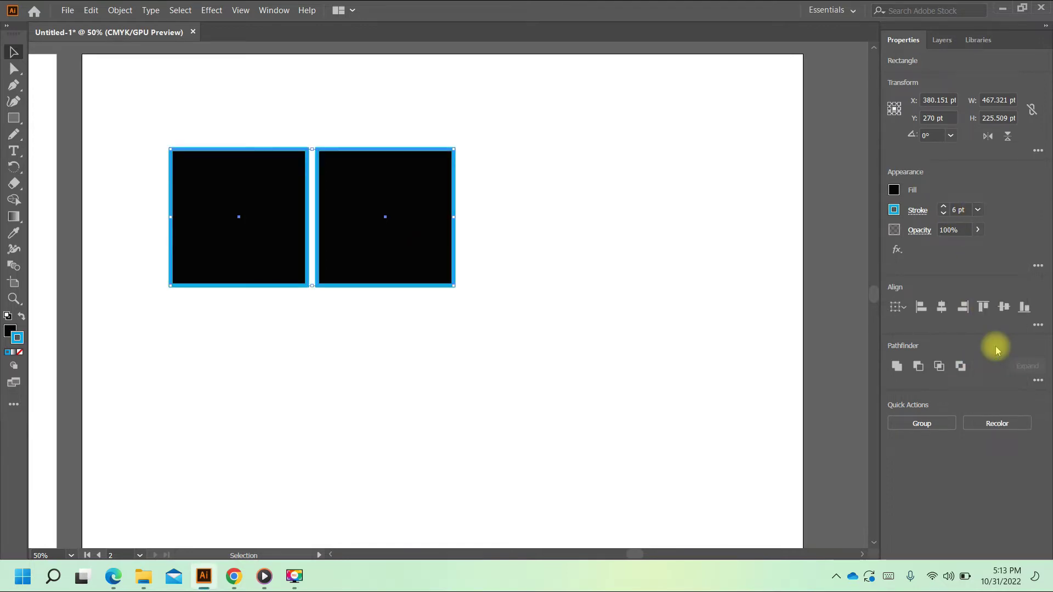
{"action": "left_click", "coordinate": [673, 228]}
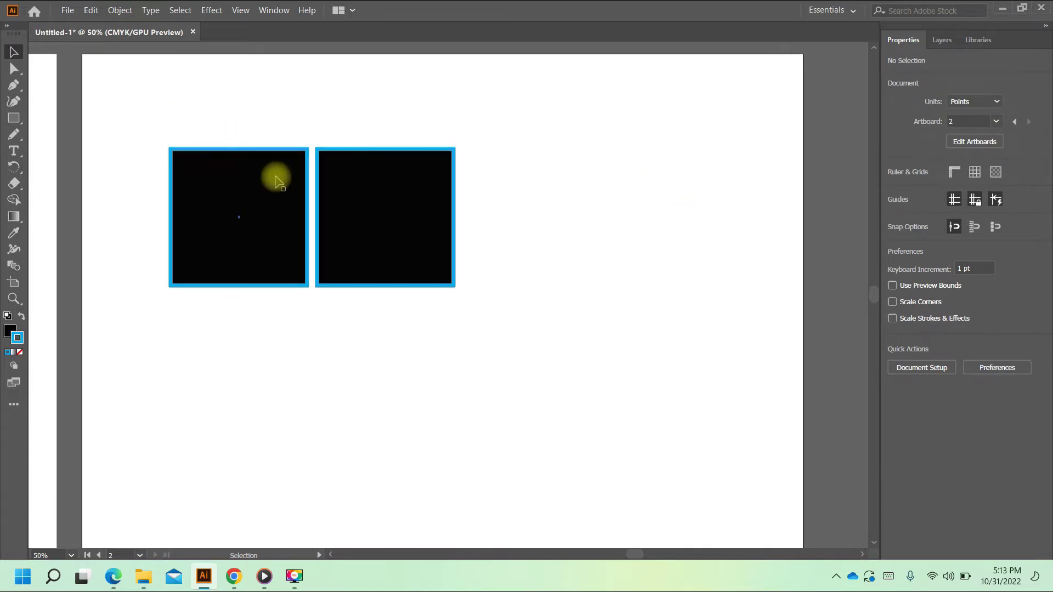
{"action": "left_click", "coordinate": [265, 157]}
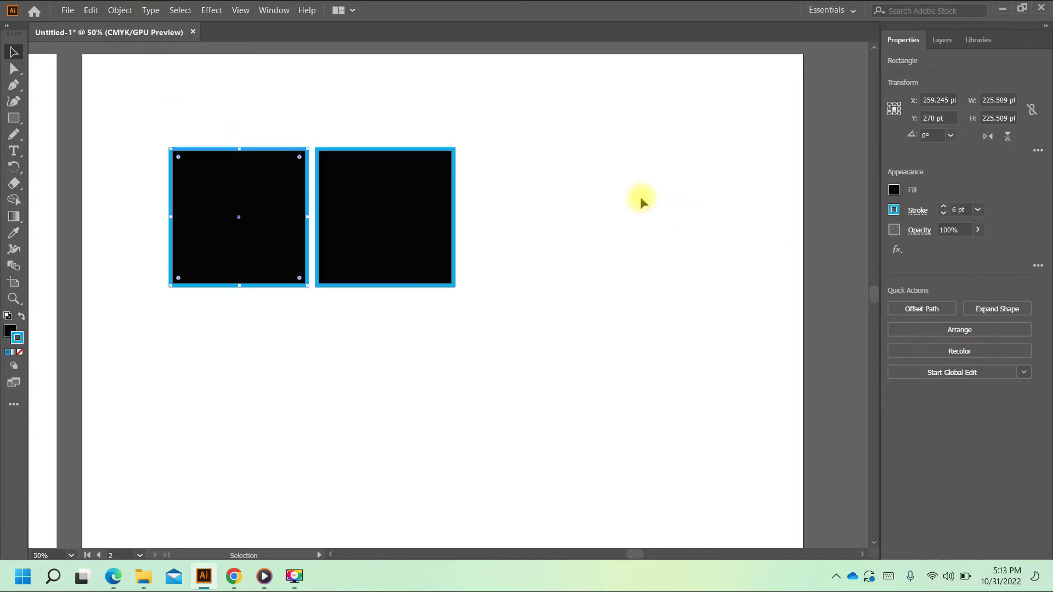
{"action": "left_click_drag", "start_coordinate": [307, 149], "coordinate": [237, 219]}
{"action": "left_click", "coordinate": [463, 219]}
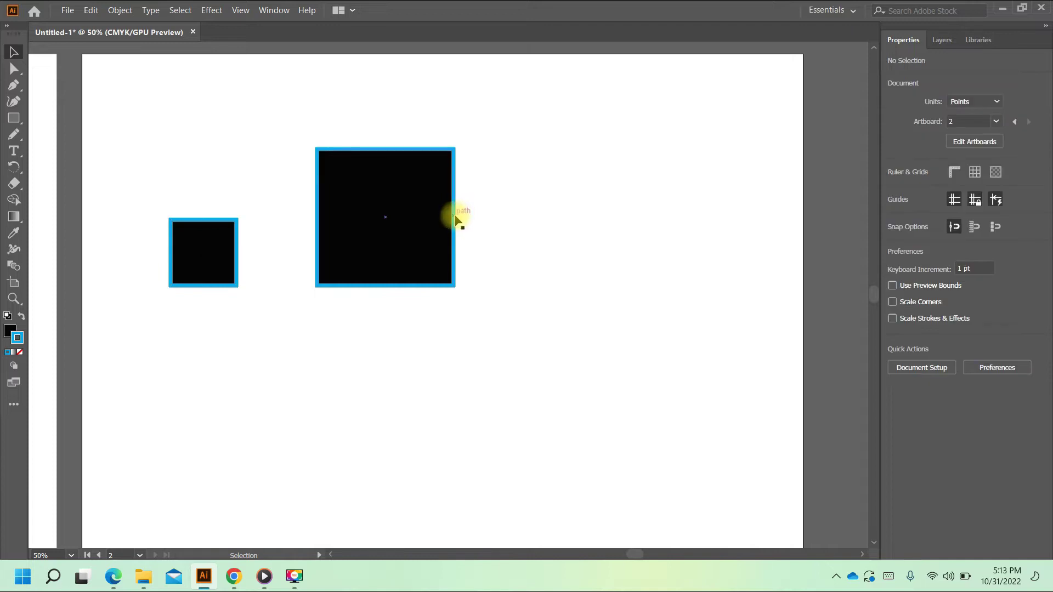
{"action": "key", "text": "ctrl+z"}
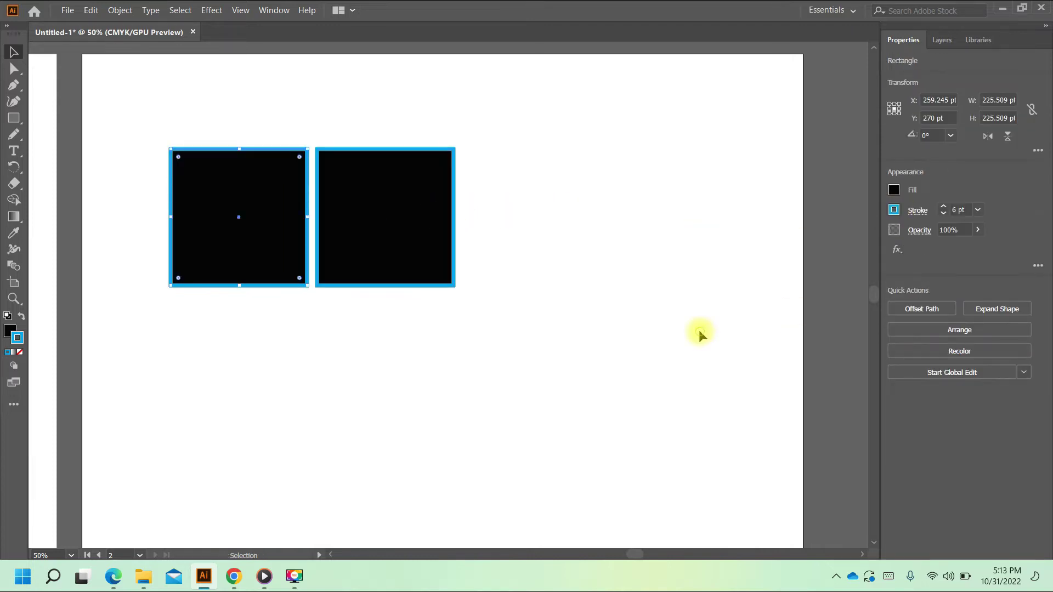
{"action": "left_click", "coordinate": [574, 274]}
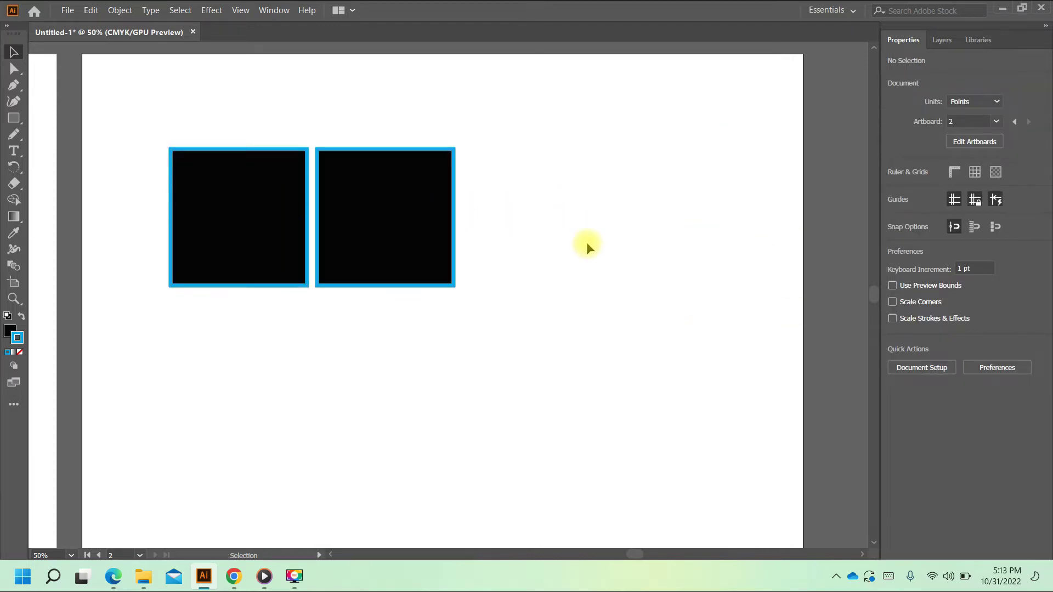
- Shrink the right square to about 53 pt and the left to about 51 pt, side by side
{"action": "left_click", "coordinate": [892, 319]}
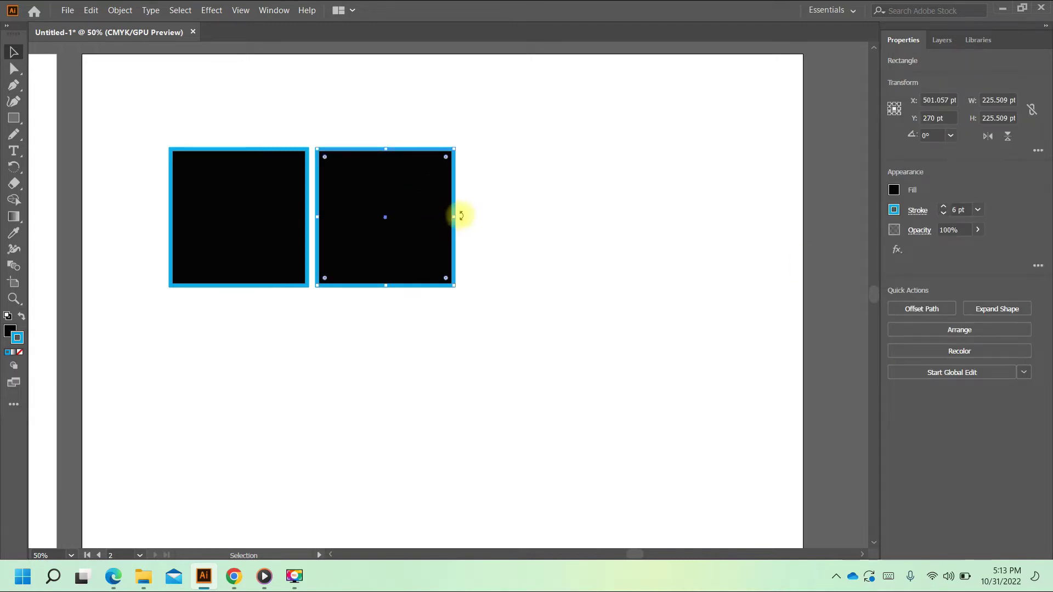
{"action": "left_click_drag", "start_coordinate": [454, 149], "coordinate": [350, 240]}
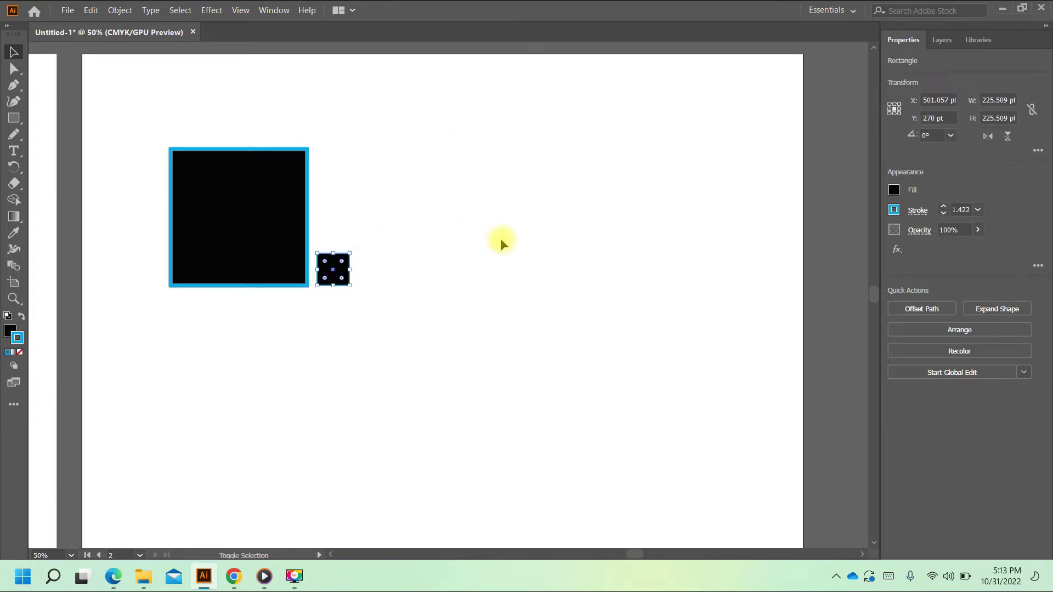
{"action": "left_click", "coordinate": [506, 253]}
{"action": "left_click_drag", "start_coordinate": [310, 149], "coordinate": [201, 254]}
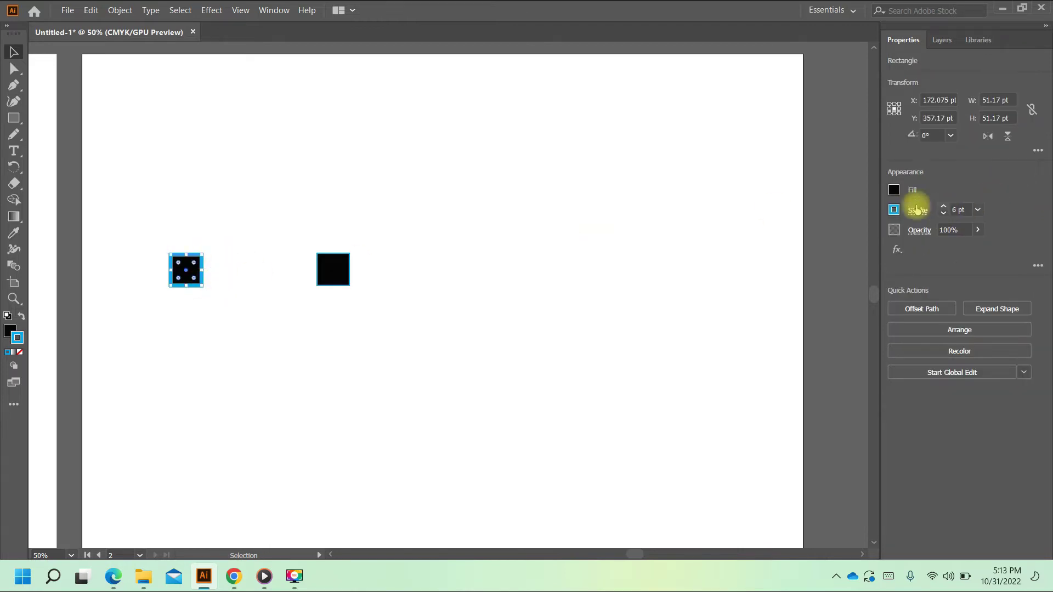
{"action": "left_click_drag", "start_coordinate": [329, 266], "coordinate": [223, 269]}
{"action": "left_click", "coordinate": [274, 258]}
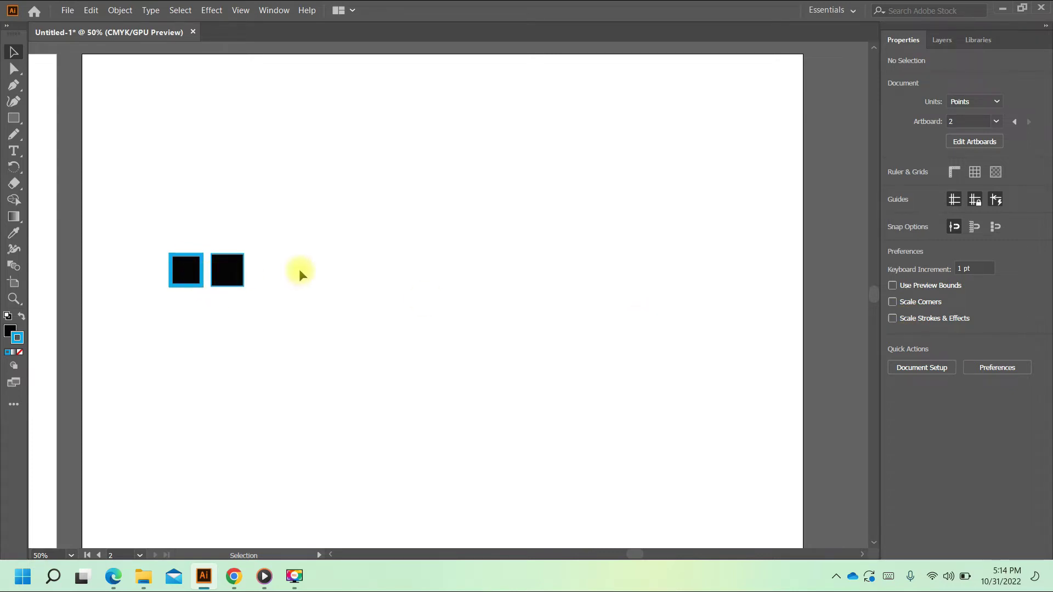
- Turn on Scale Strokes & Effects, test-enlarge the left square, then undo back to 51.17 pt
{"action": "left_click", "coordinate": [243, 268]}
{"action": "key", "text": "Caps_Lock"}
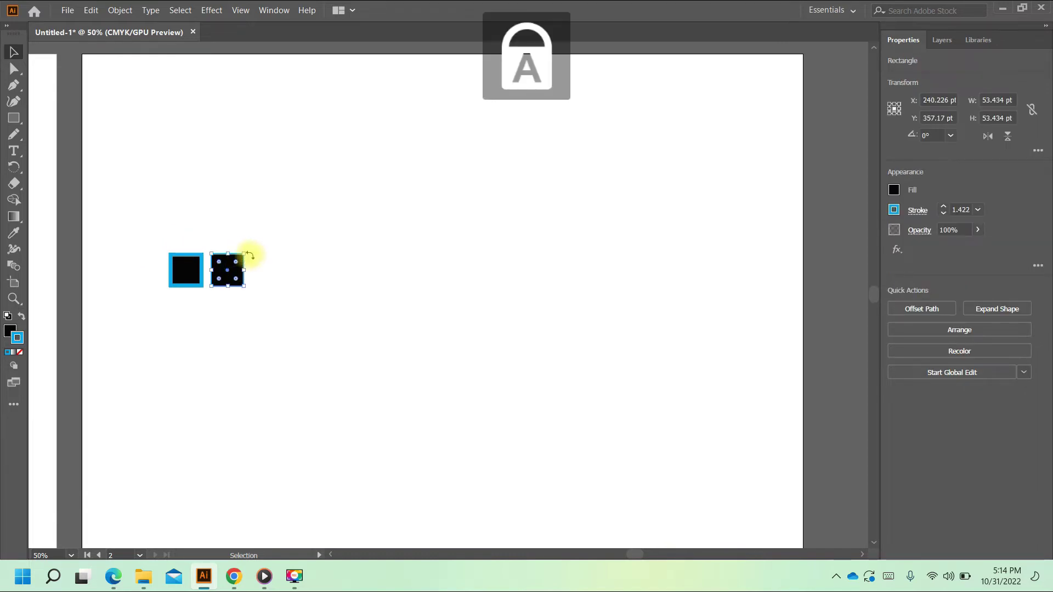
{"action": "left_click", "coordinate": [371, 296]}
{"action": "left_click", "coordinate": [183, 288]}
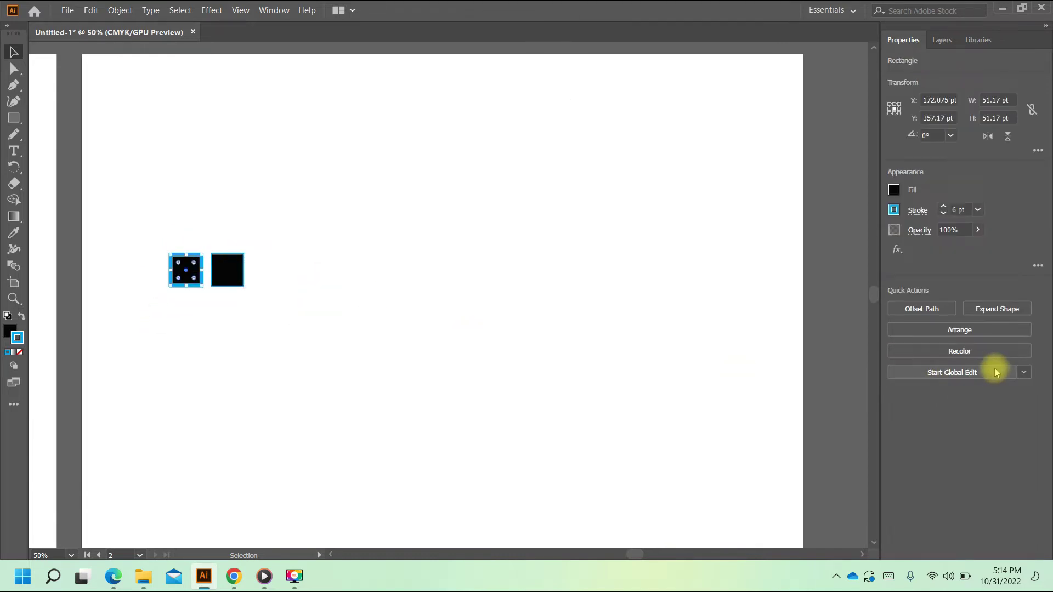
{"action": "key", "text": "ctrl+shift+a"}
{"action": "left_click", "coordinate": [892, 318]}
{"action": "left_click", "coordinate": [197, 262]}
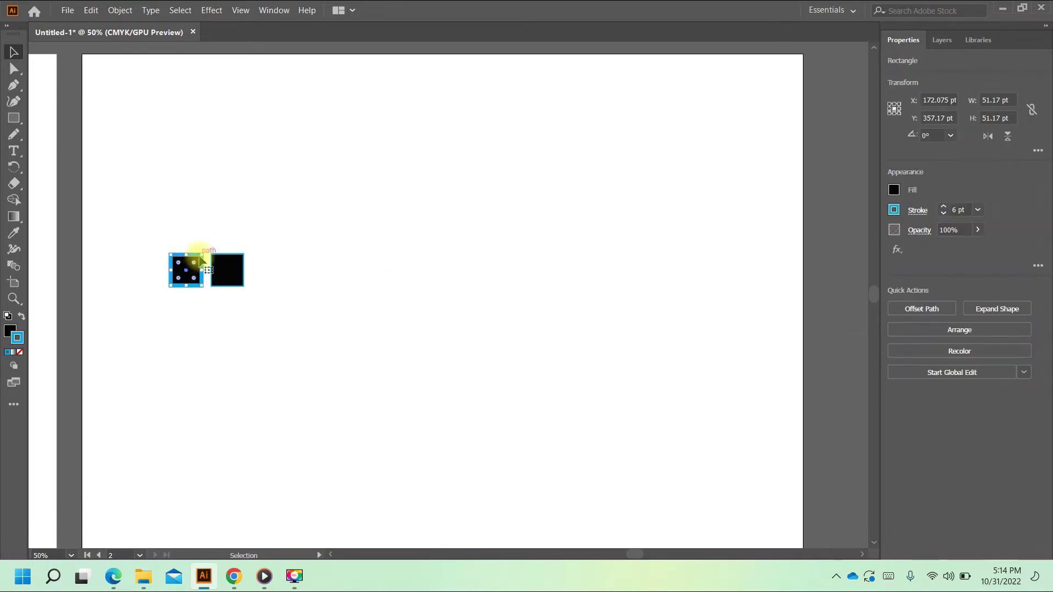
{"action": "left_click_drag", "start_coordinate": [204, 255], "coordinate": [493, 99]}
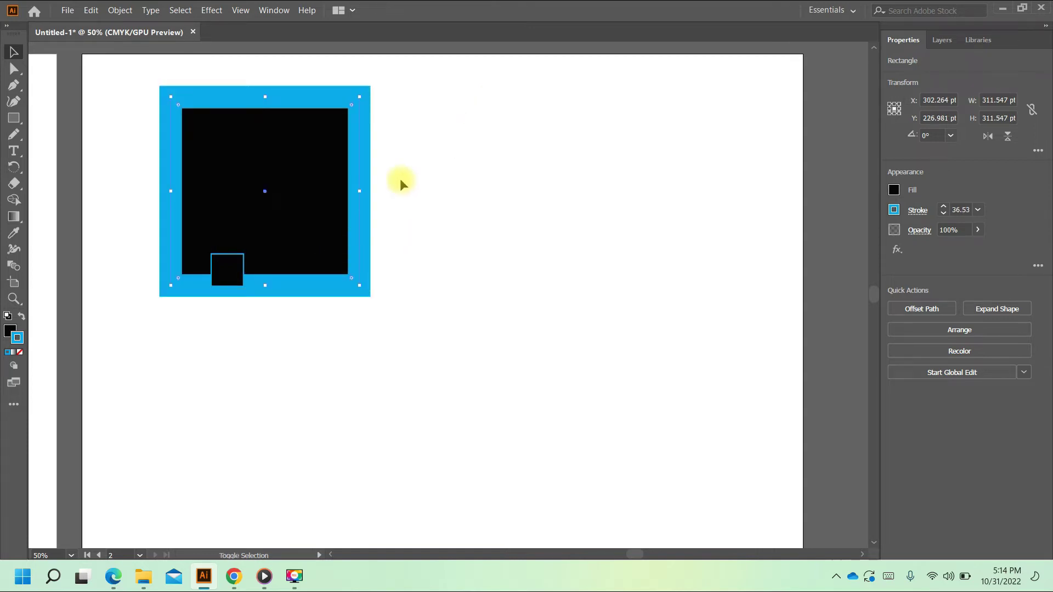
{"action": "key", "text": "ctrl+z"}
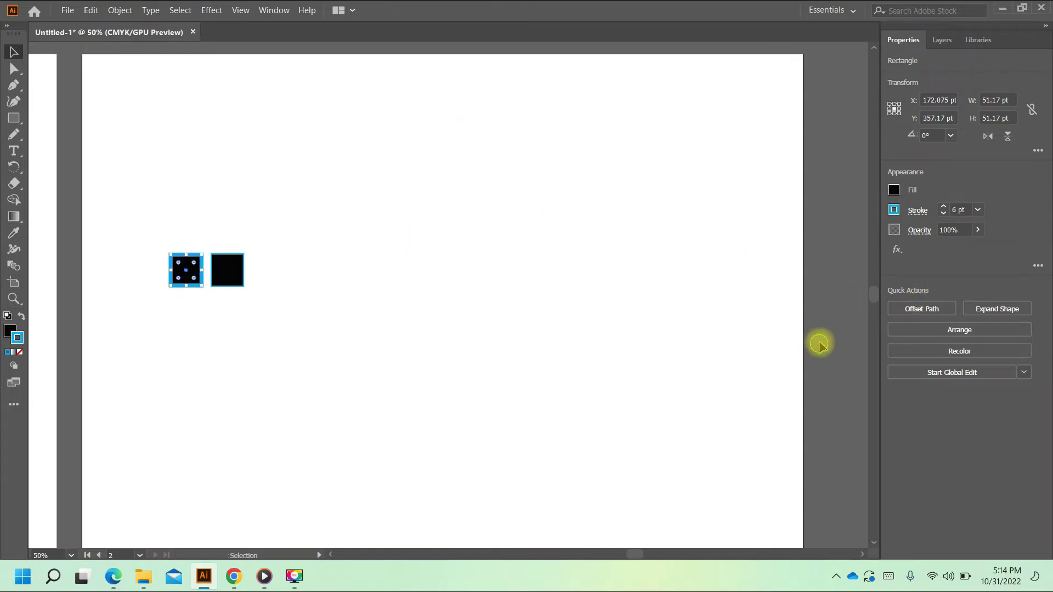
{"action": "left_click", "coordinate": [819, 344]}
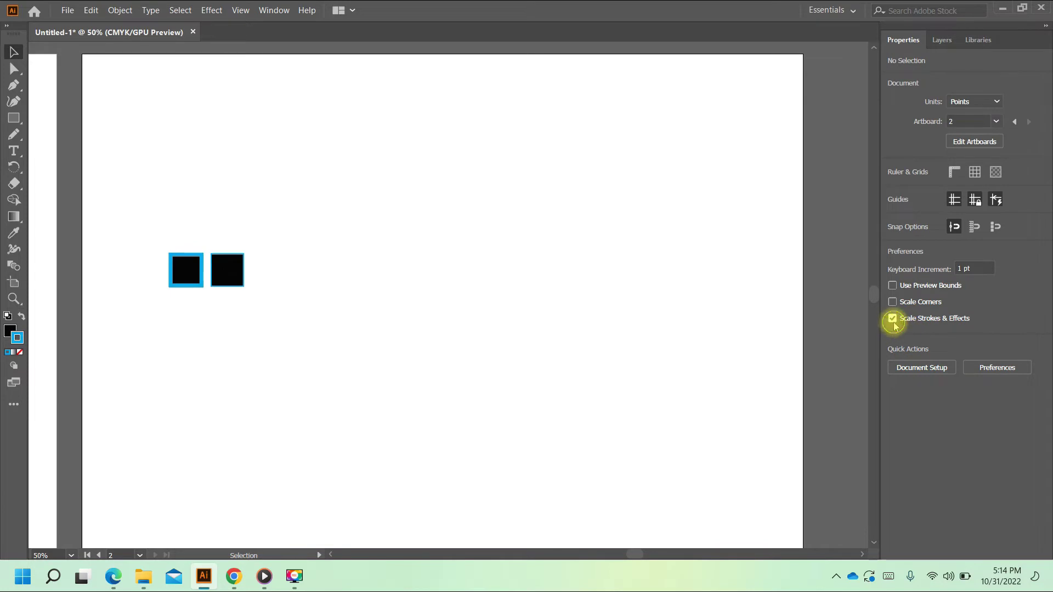
- Scale the left square up into a large square and move the small square out right
{"action": "left_click", "coordinate": [202, 255]}
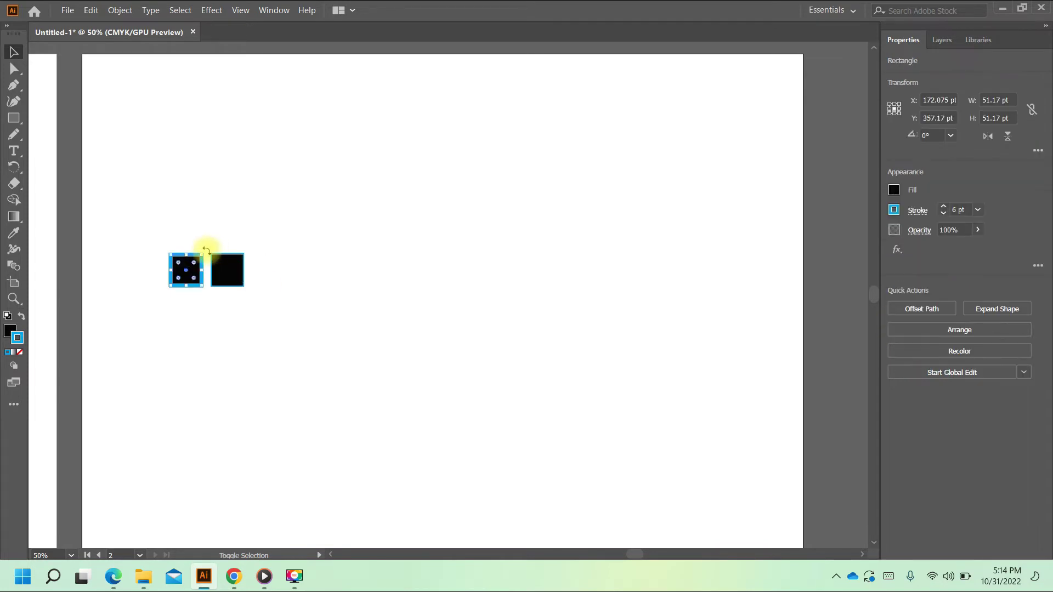
{"action": "left_click_drag", "start_coordinate": [202, 256], "coordinate": [560, 72]}
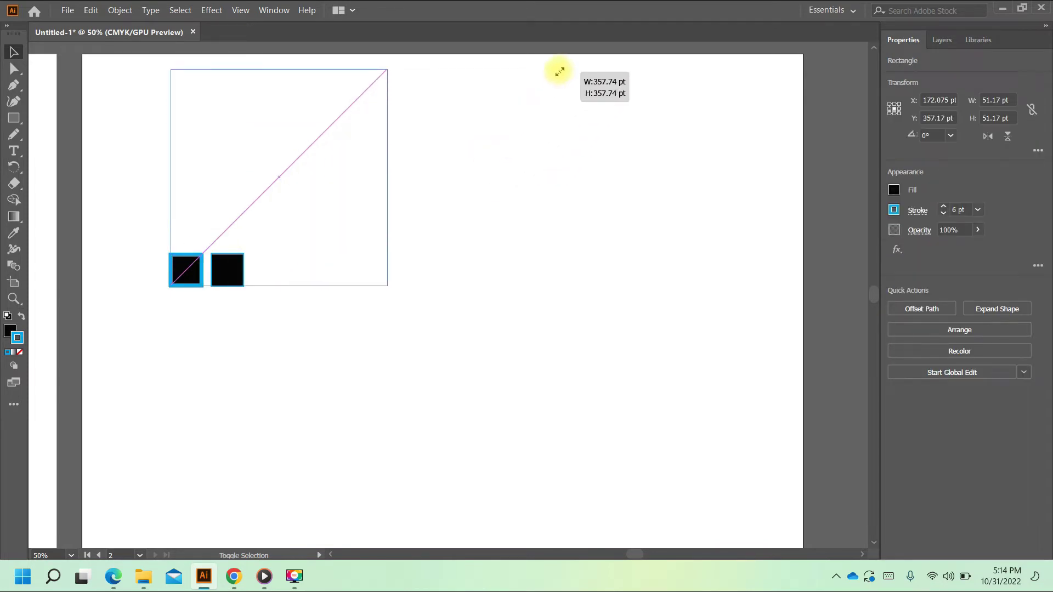
{"action": "mouse_move", "coordinate": [383, 285]}
{"action": "left_mouse_down"}
{"action": "mouse_move", "coordinate": [573, 486]}
{"action": "mouse_move", "coordinate": [405, 307]}
{"action": "left_mouse_up"}
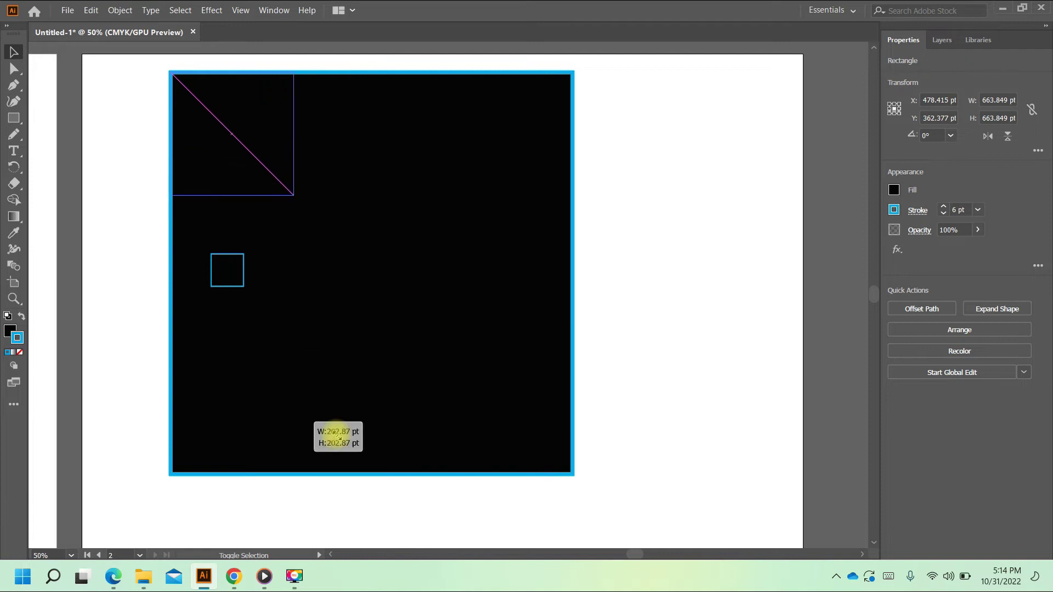
{"action": "left_click_drag", "start_coordinate": [237, 268], "coordinate": [558, 307]}
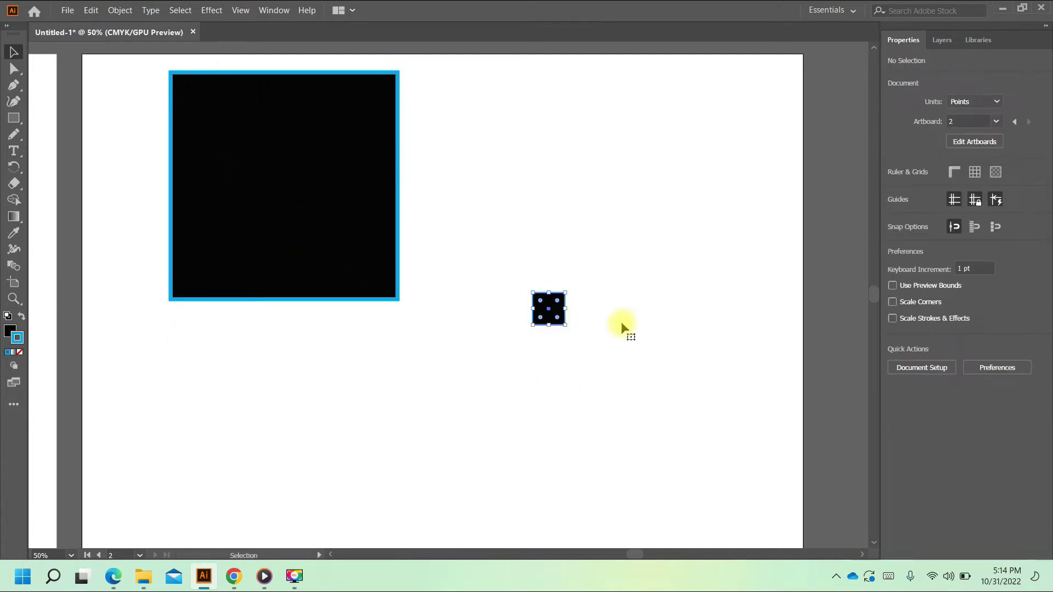
- Scale the small square up to about 372.8 pt and place it beside the big square
{"action": "scroll", "coordinate": [327, 305], "scroll_direction": "up", "scroll_amount": 1}
{"action": "scroll", "coordinate": [340, 312], "scroll_direction": "up", "scroll_amount": 1}
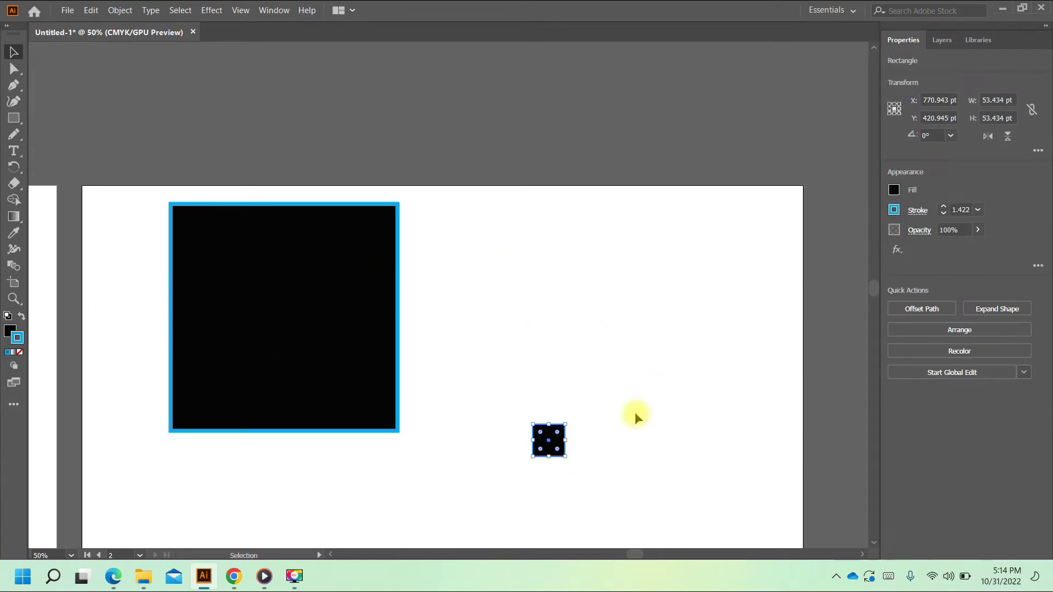
{"action": "left_click", "coordinate": [757, 407]}
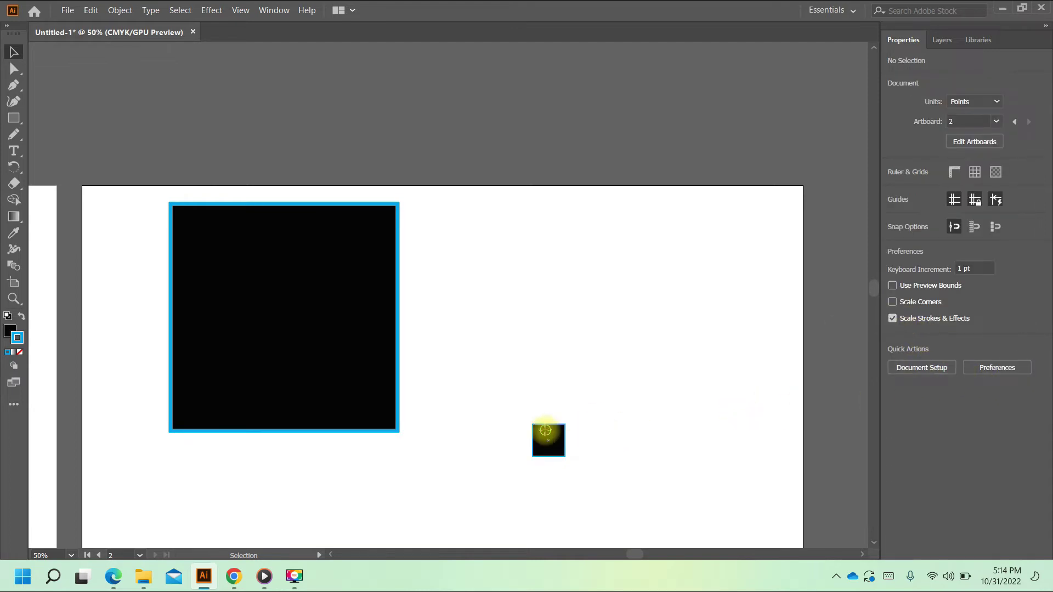
{"action": "left_click", "coordinate": [545, 430]}
{"action": "left_click_drag", "start_coordinate": [564, 424], "coordinate": [808, 264]}
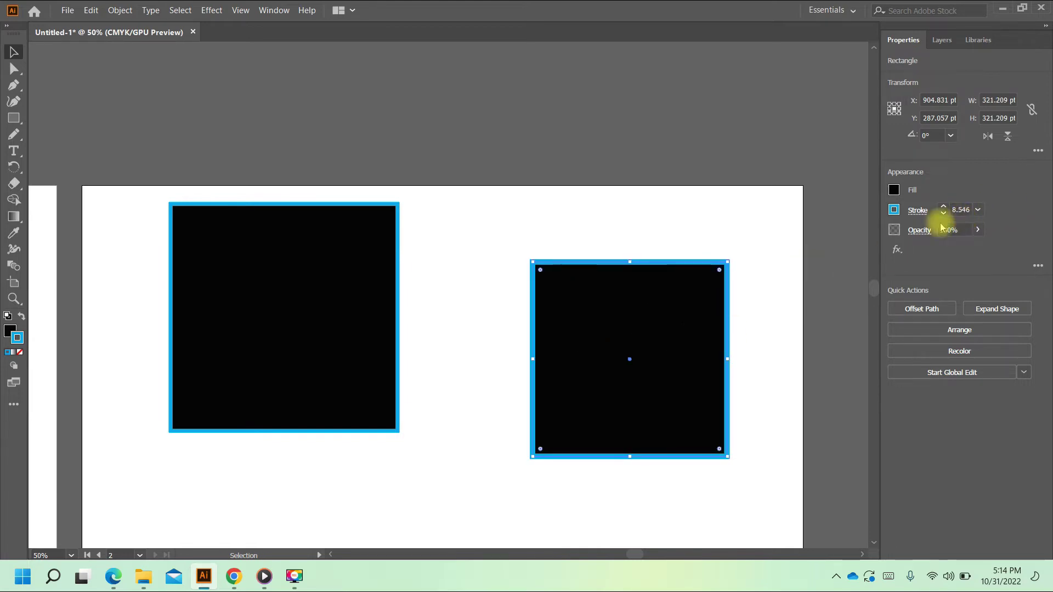
{"action": "mouse_move", "coordinate": [727, 388]}
{"action": "left_mouse_down"}
{"action": "mouse_move", "coordinate": [602, 343]}
{"action": "mouse_move", "coordinate": [602, 330]}
{"action": "left_mouse_up"}
{"action": "left_click_drag", "start_coordinate": [604, 399], "coordinate": [634, 452]}
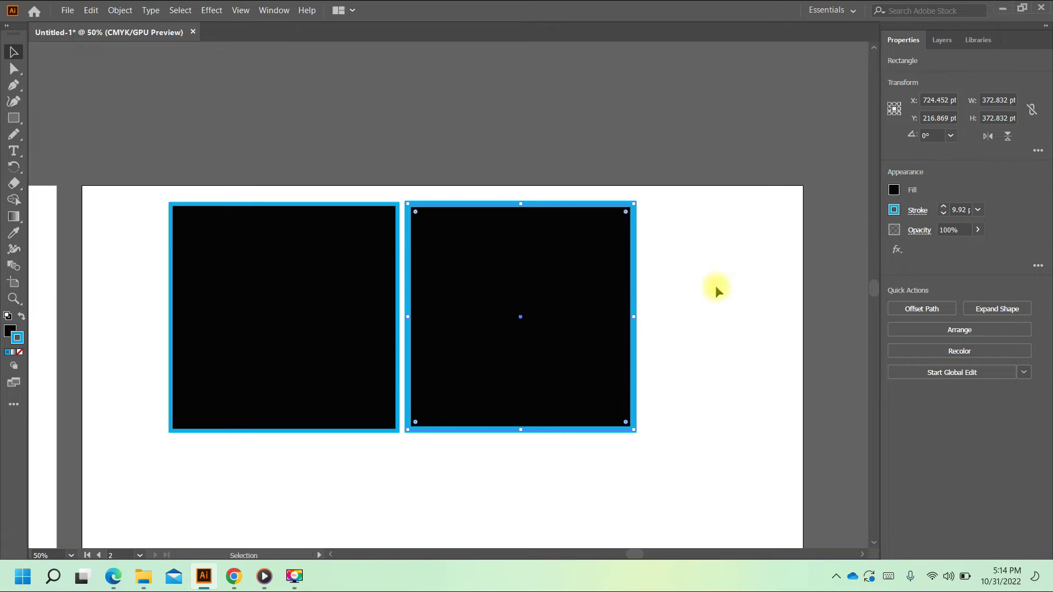
- Make the right square's outline dashed, preserving exact dash and gap lengths
{"action": "left_click", "coordinate": [917, 211]}
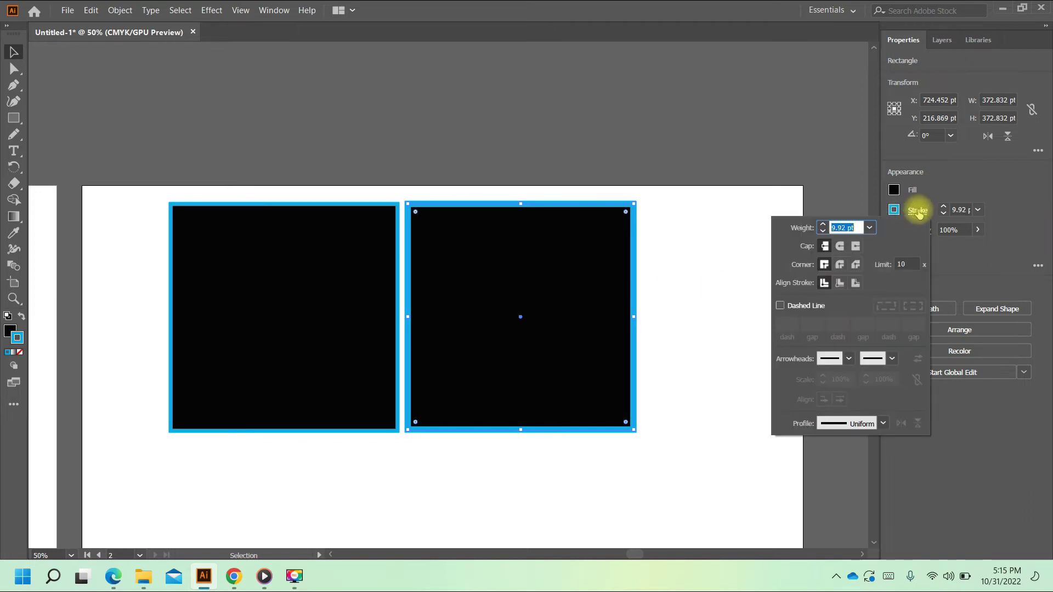
{"action": "left_click", "coordinate": [780, 306]}
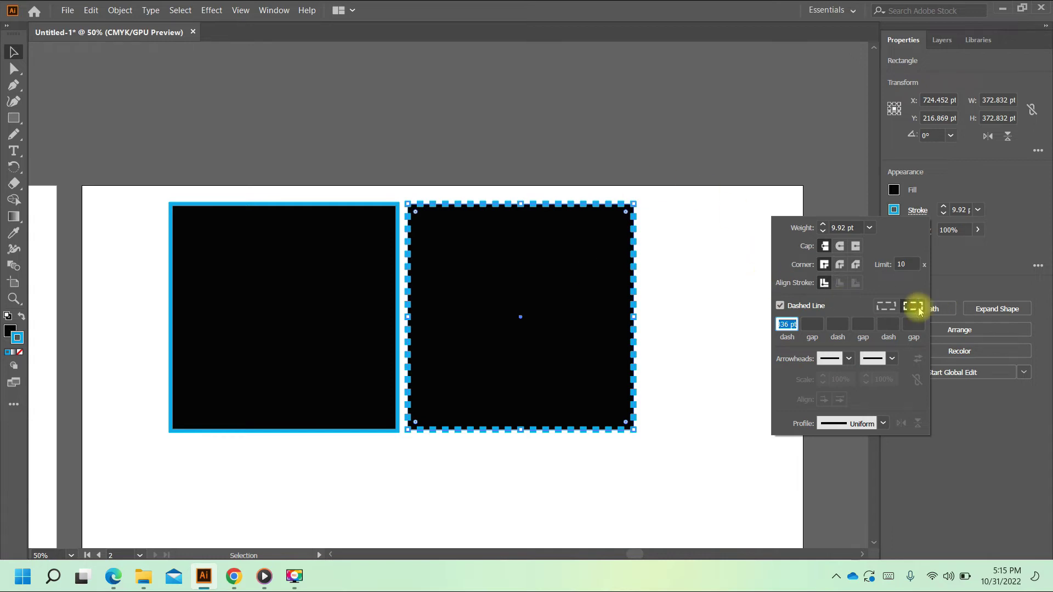
{"action": "left_click", "coordinate": [893, 306]}
{"action": "left_click", "coordinate": [899, 307]}
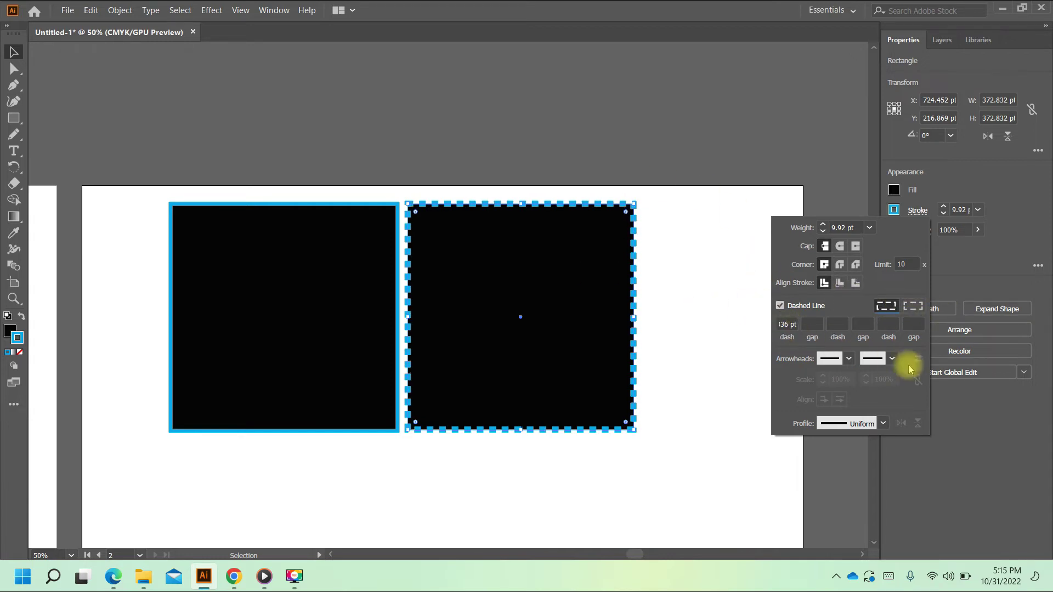
{"action": "left_click", "coordinate": [703, 361]}
{"action": "left_click", "coordinate": [701, 323]}
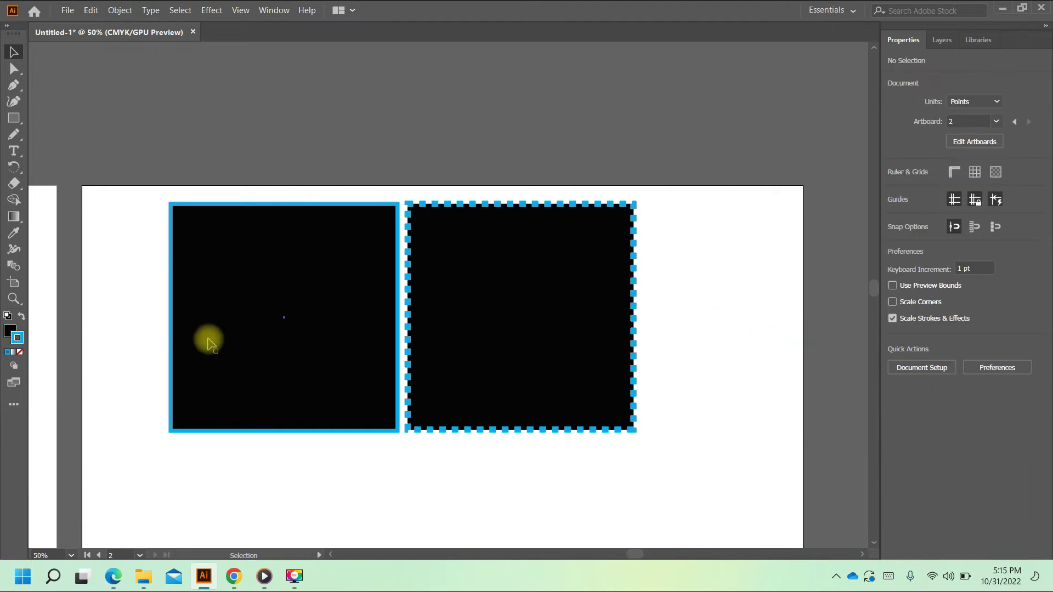
- Make the left square's outline dashed with the wavy stroke width profile
{"action": "left_click", "coordinate": [360, 300]}
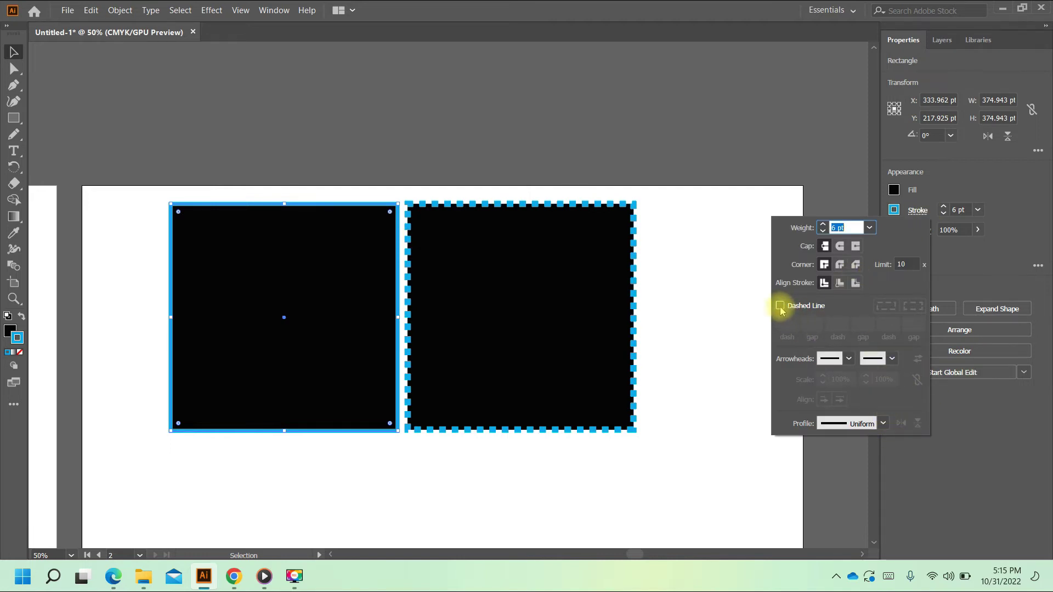
{"action": "left_click", "coordinate": [780, 306]}
{"action": "left_click", "coordinate": [883, 423]}
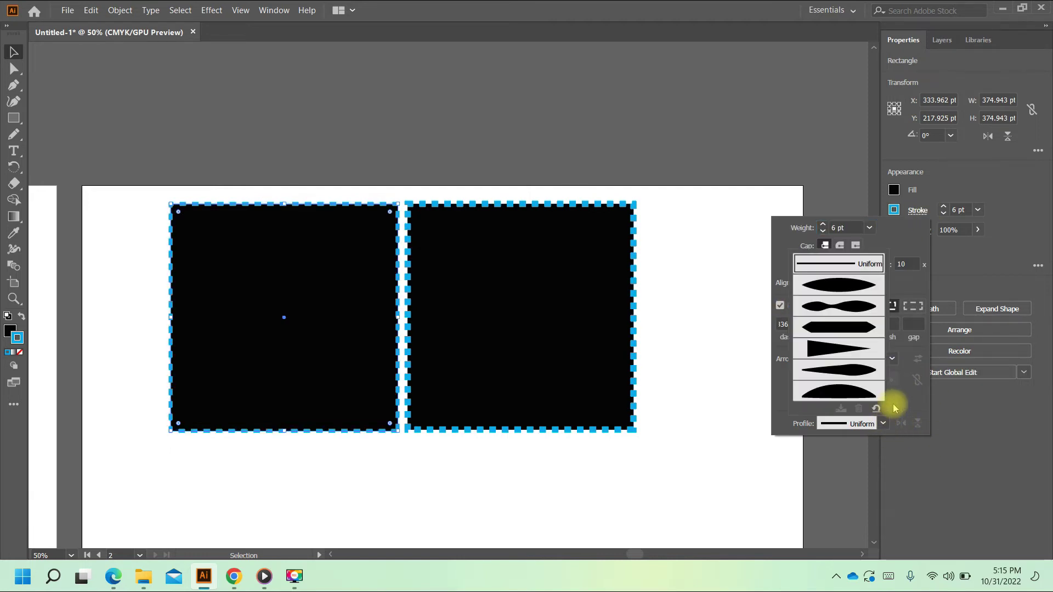
{"action": "left_click", "coordinate": [842, 348]}
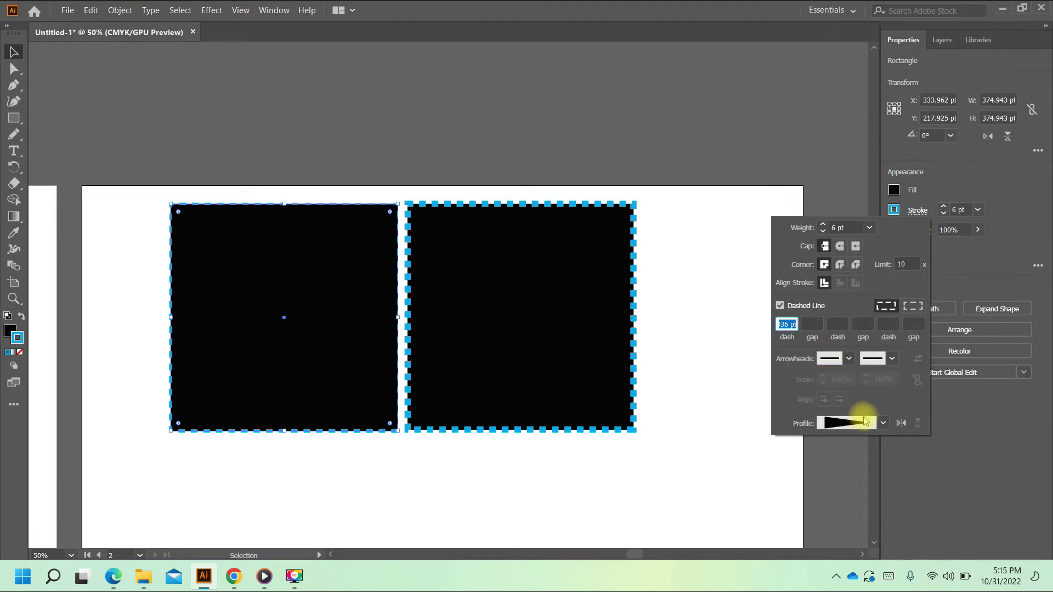
{"action": "left_click", "coordinate": [882, 422]}
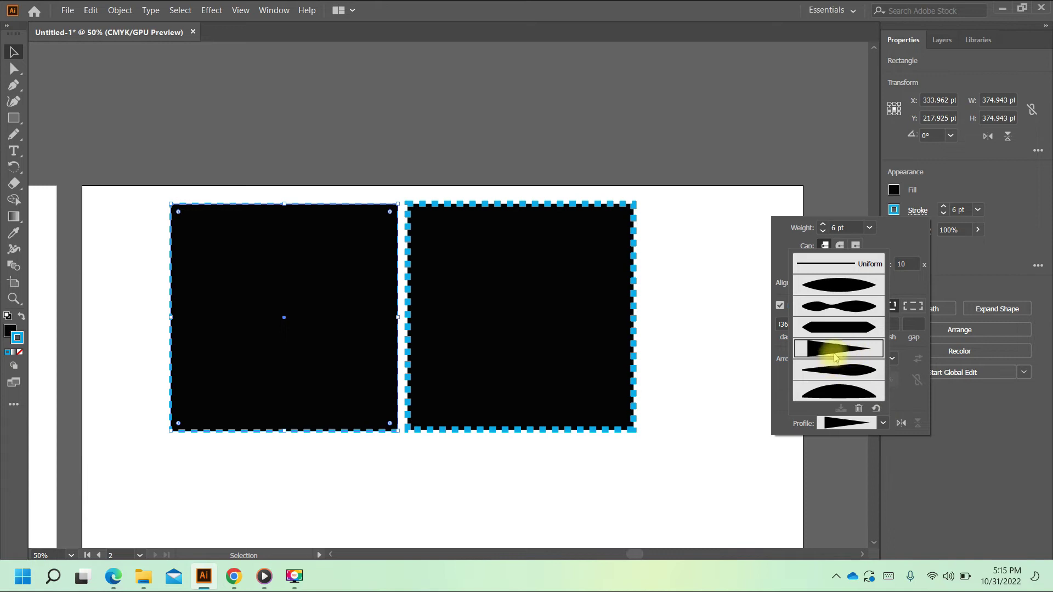
{"action": "left_click", "coordinate": [842, 309]}
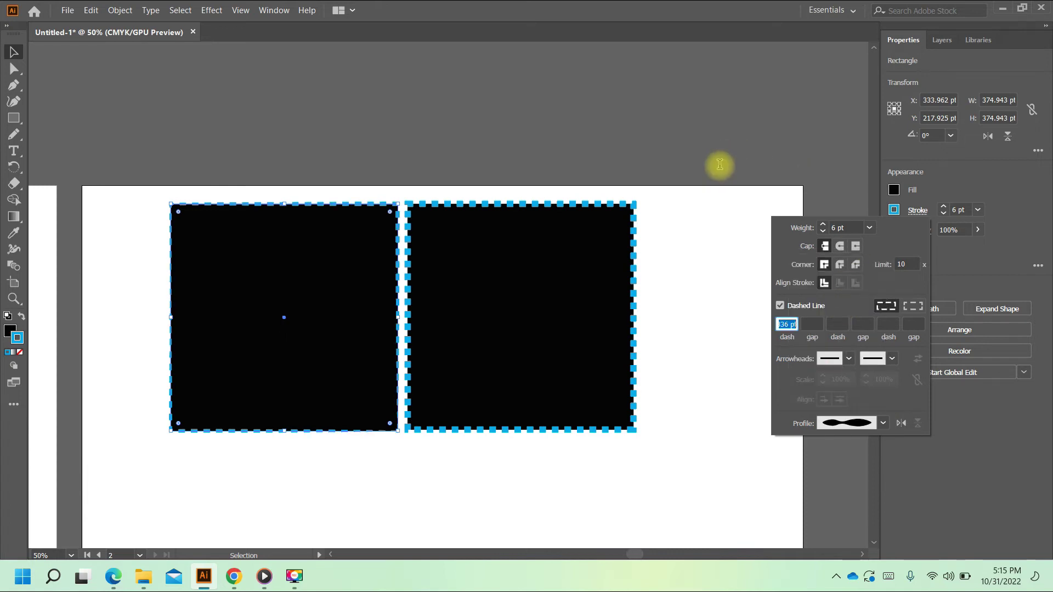
{"action": "left_click", "coordinate": [698, 196]}
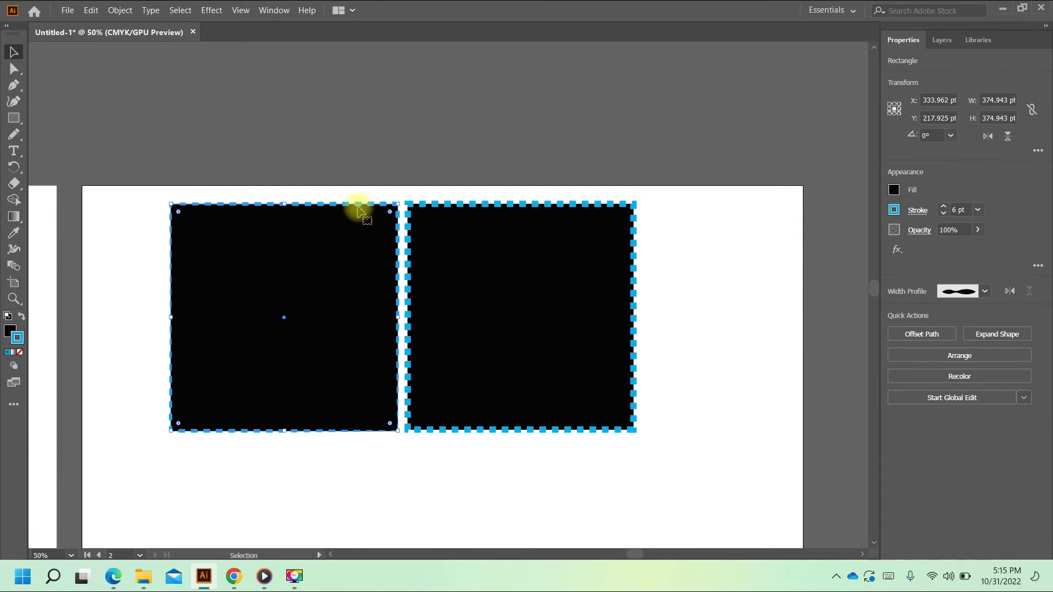
- Set the left square's dashed stroke weight to 10 pt
{"action": "left_click", "coordinate": [977, 210]}
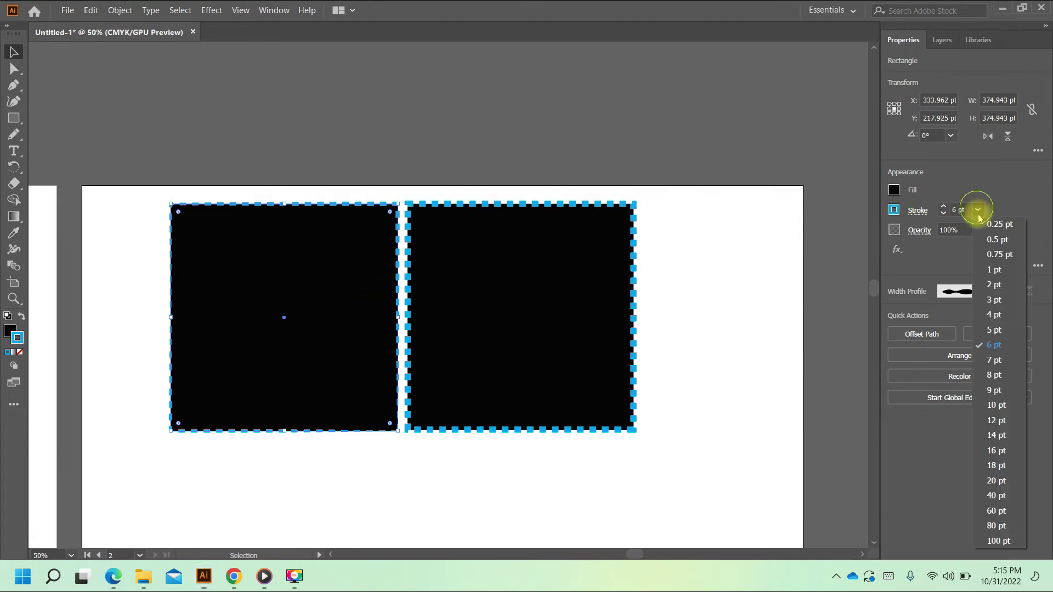
{"action": "left_click", "coordinate": [991, 390]}
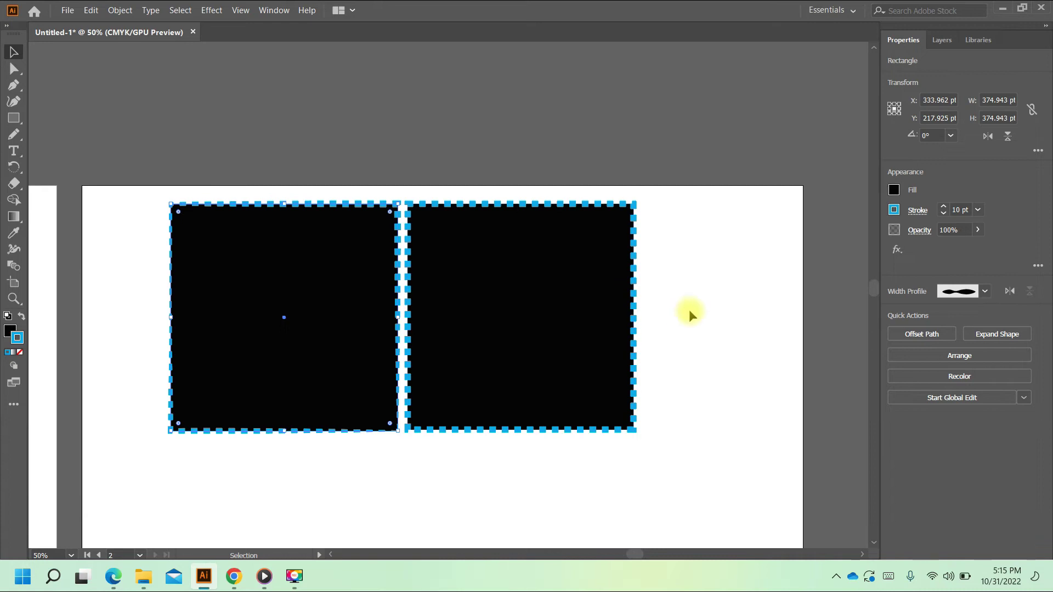
{"action": "key", "text": "ctrl+shift+a"}
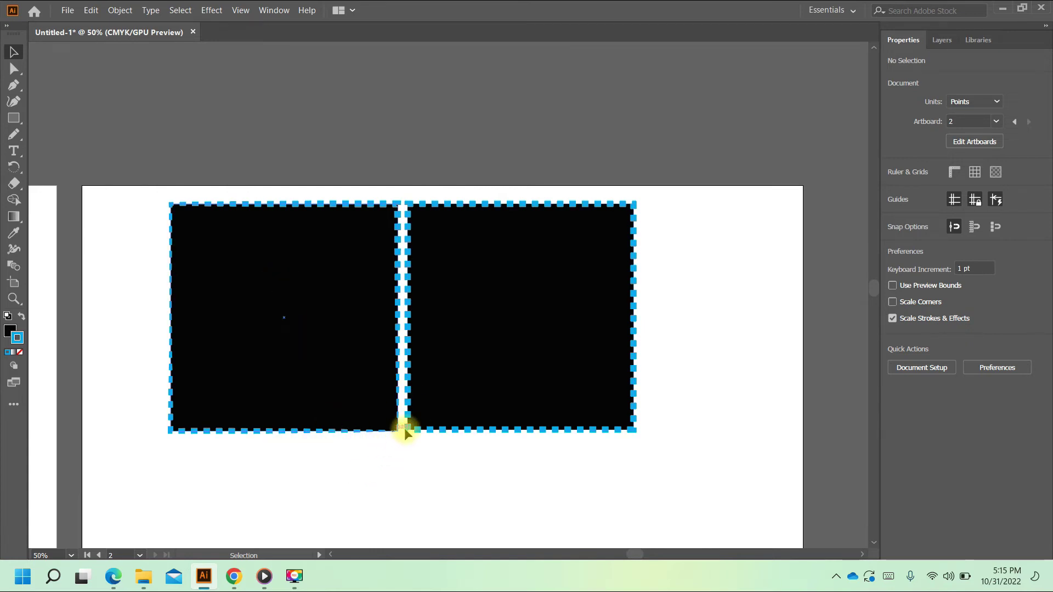
- Make the right square's outline solid again with round corner joins
{"action": "left_click", "coordinate": [575, 206]}
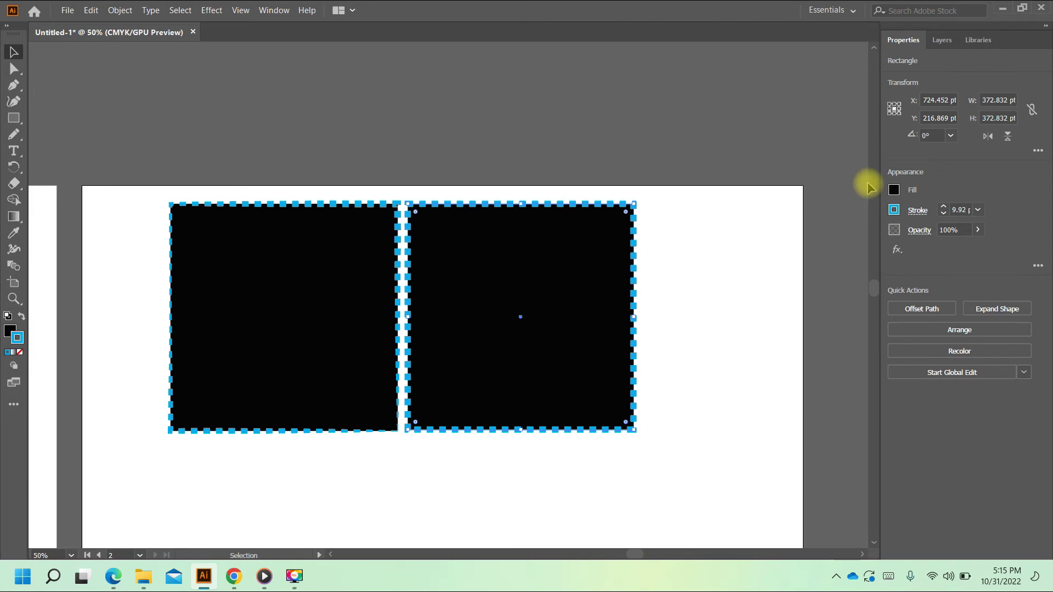
{"action": "left_click", "coordinate": [916, 211]}
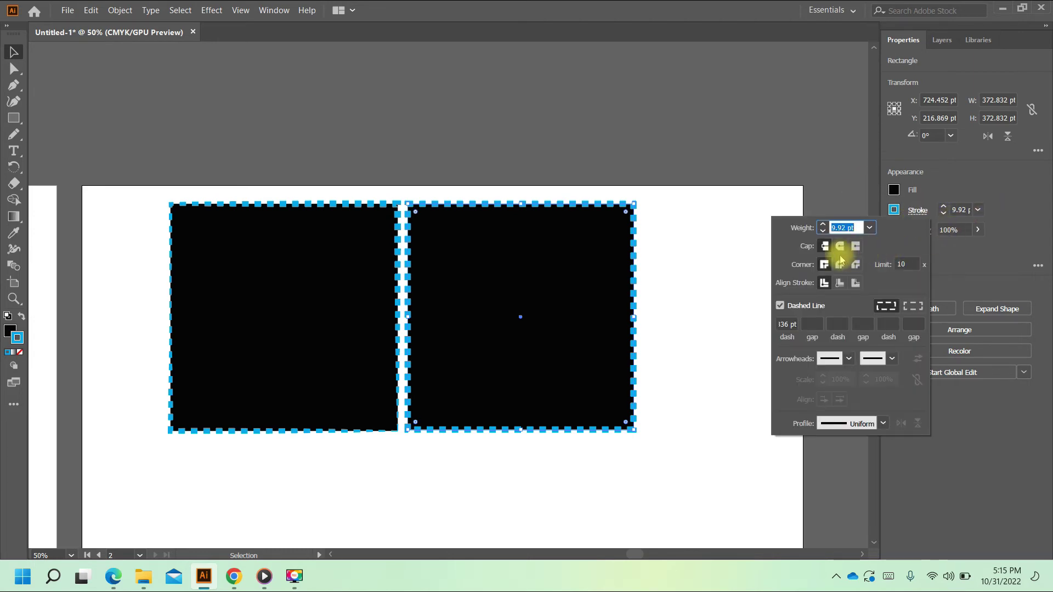
{"action": "left_click", "coordinate": [781, 306]}
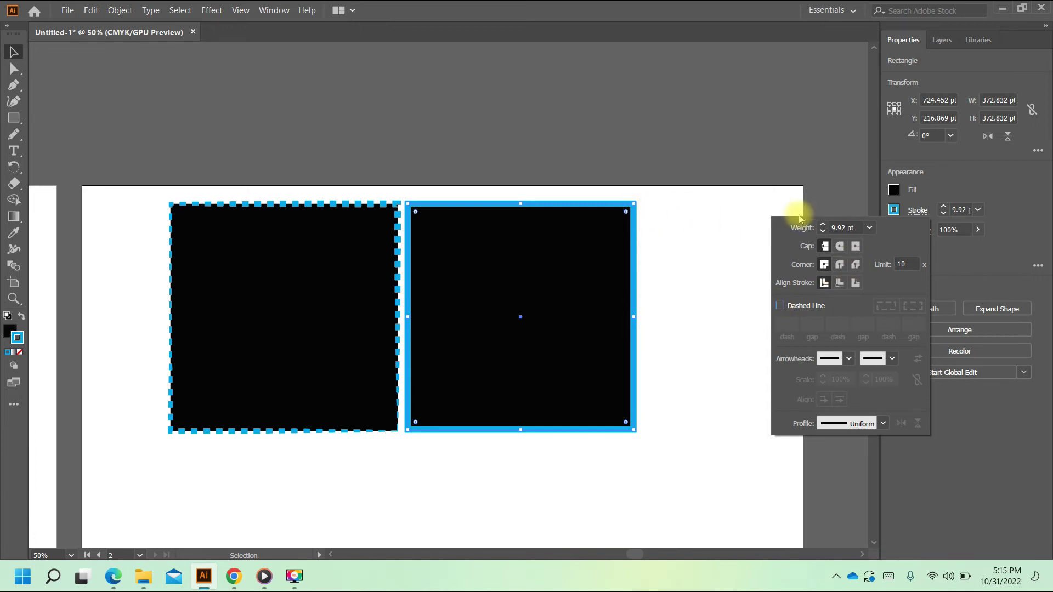
{"action": "left_click", "coordinate": [839, 267]}
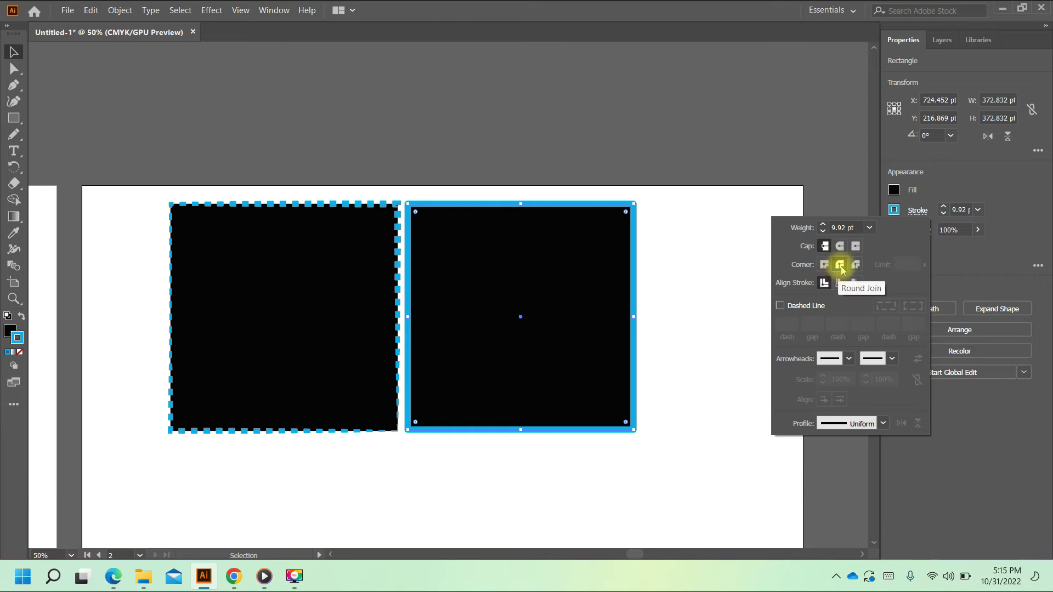
{"action": "left_click", "coordinate": [691, 288]}
{"action": "left_click", "coordinate": [665, 230]}
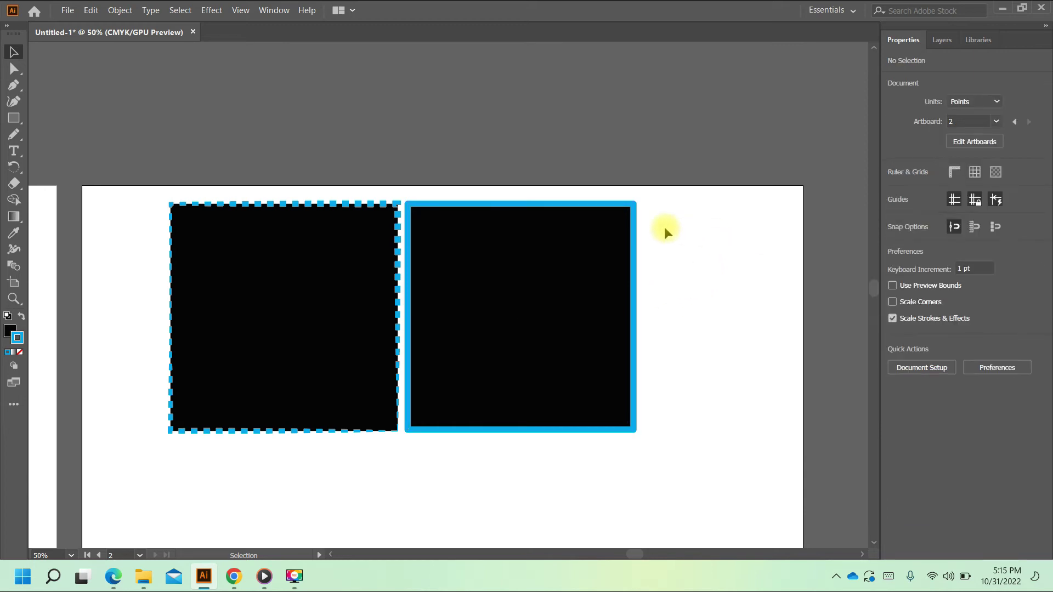
- Round the right square's corners heavily by dragging its corner widget
{"action": "left_click", "coordinate": [595, 242]}
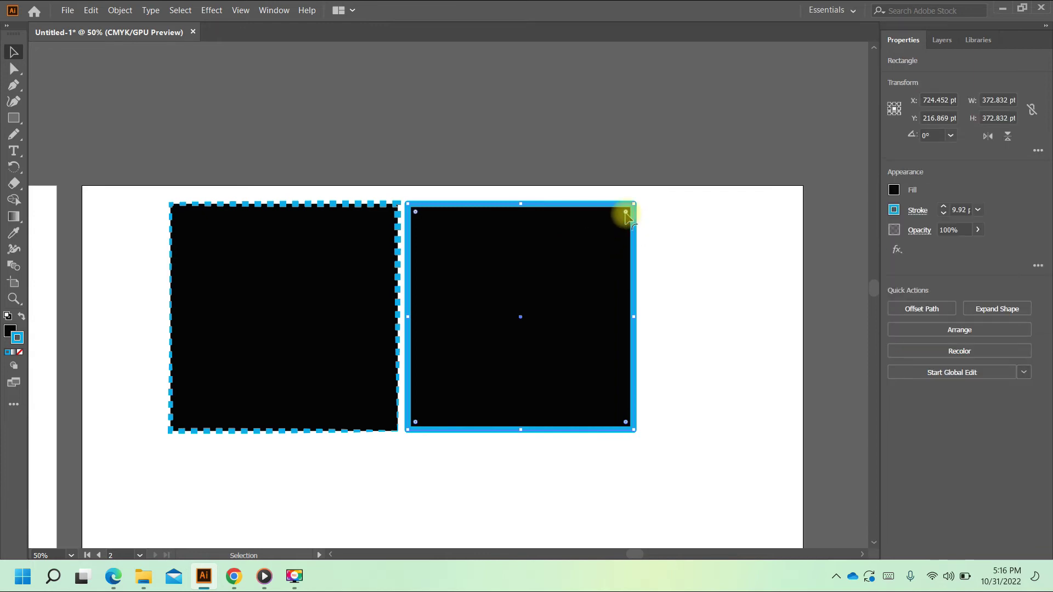
{"action": "left_click_drag", "start_coordinate": [626, 213], "coordinate": [573, 261]}
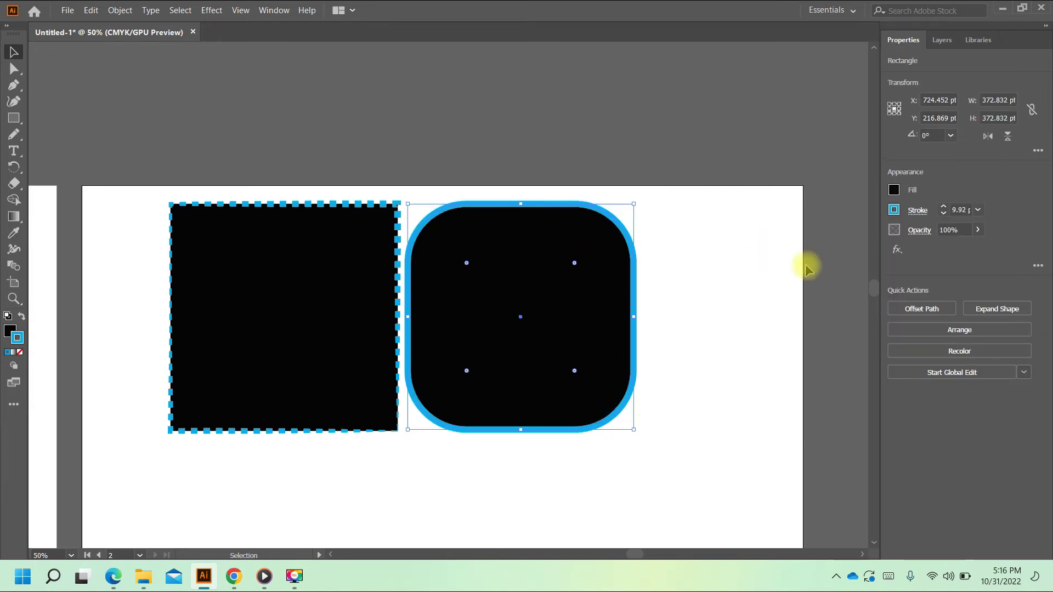
{"action": "left_click", "coordinate": [709, 281]}
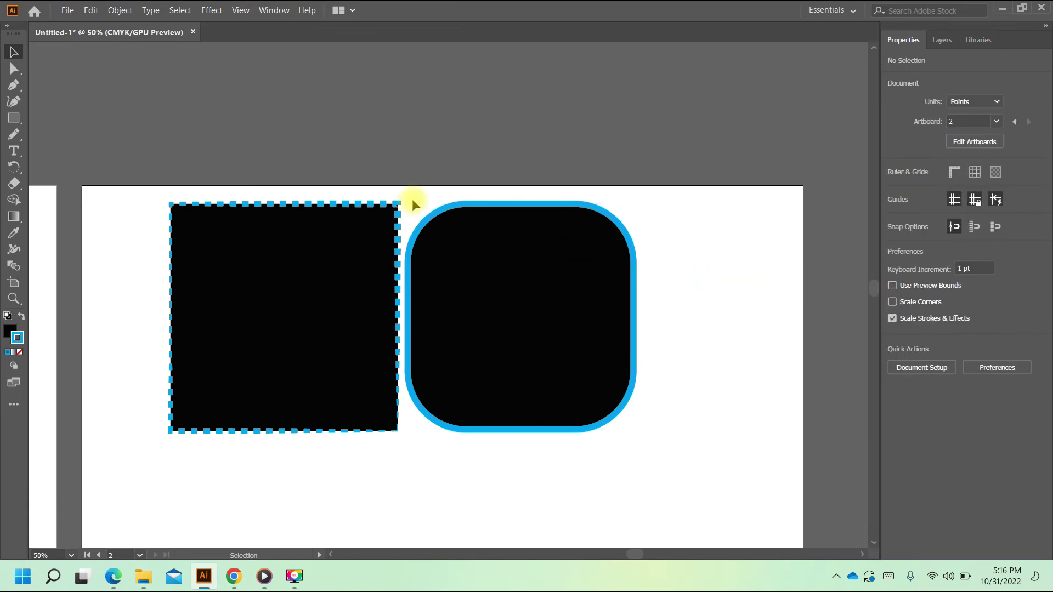
- Move the rounded square down below the dashed square
{"action": "scroll", "coordinate": [477, 211], "scroll_direction": "down", "scroll_amount": 1}
{"action": "left_click_drag", "start_coordinate": [545, 176], "coordinate": [535, 403]}
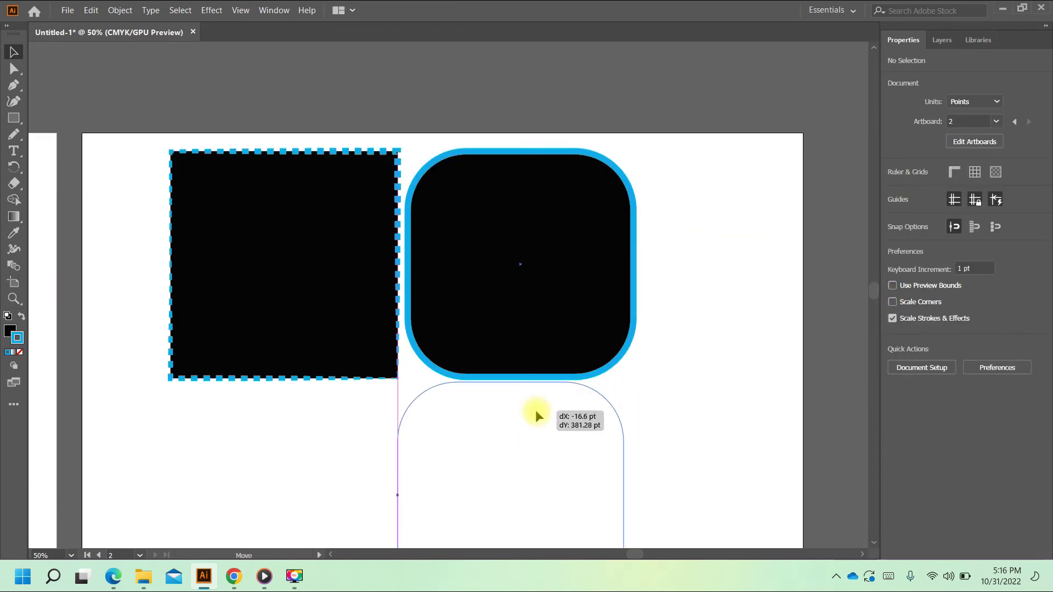
{"action": "scroll", "coordinate": [618, 318], "scroll_direction": "down", "scroll_amount": 1}
{"action": "left_click_drag", "start_coordinate": [545, 313], "coordinate": [500, 421]}
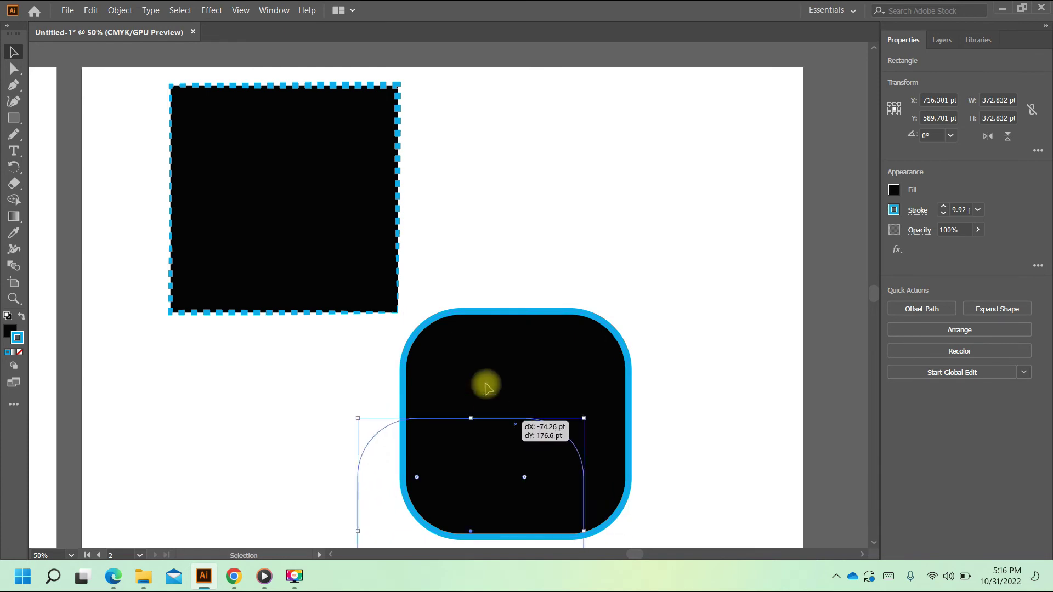
{"action": "scroll", "coordinate": [462, 309], "scroll_direction": "up", "scroll_amount": 1}
- Widen the dashed square into a 727 pt-wide rectangle and set its fill to None
{"action": "left_click", "coordinate": [385, 230]}
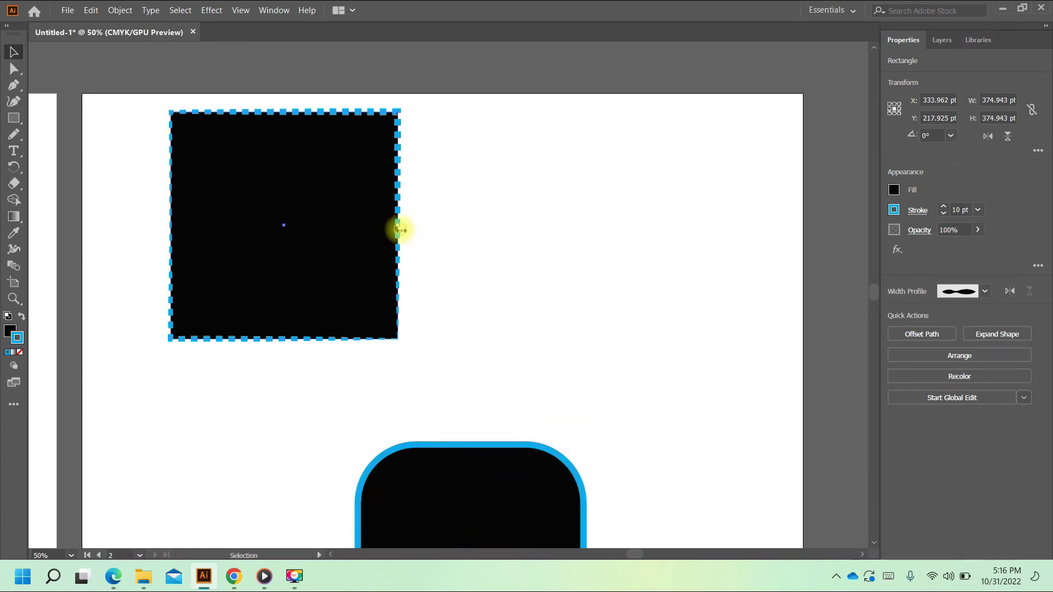
{"action": "left_click_drag", "start_coordinate": [399, 230], "coordinate": [613, 230]}
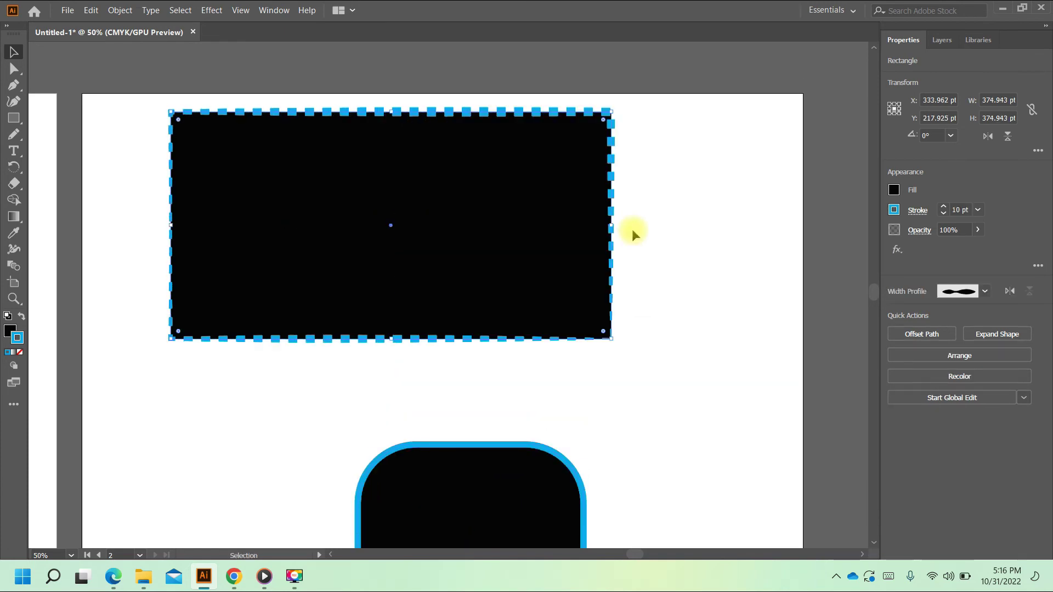
{"action": "left_click", "coordinate": [894, 189]}
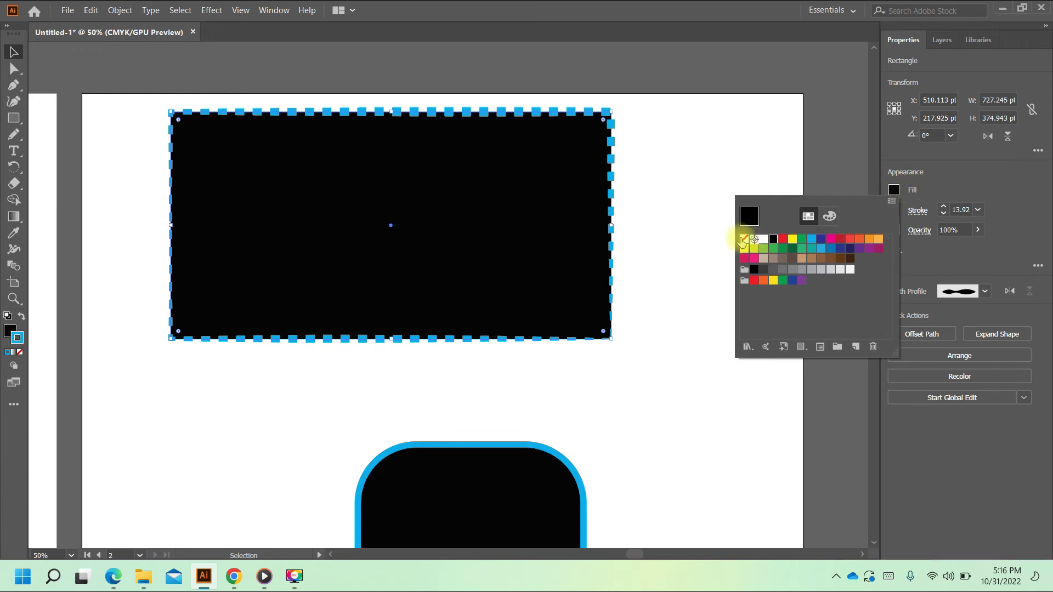
{"action": "left_click", "coordinate": [745, 243]}
{"action": "left_click", "coordinate": [713, 277]}
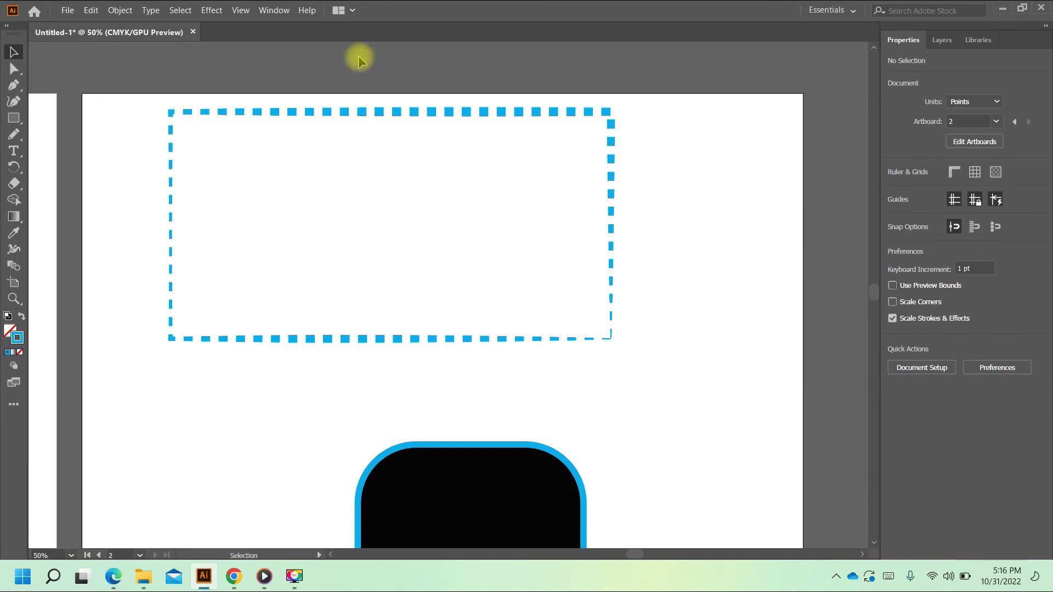
- Lower the dashed rectangle's top edge to make it noticeably shorter
{"action": "left_click", "coordinate": [384, 115]}
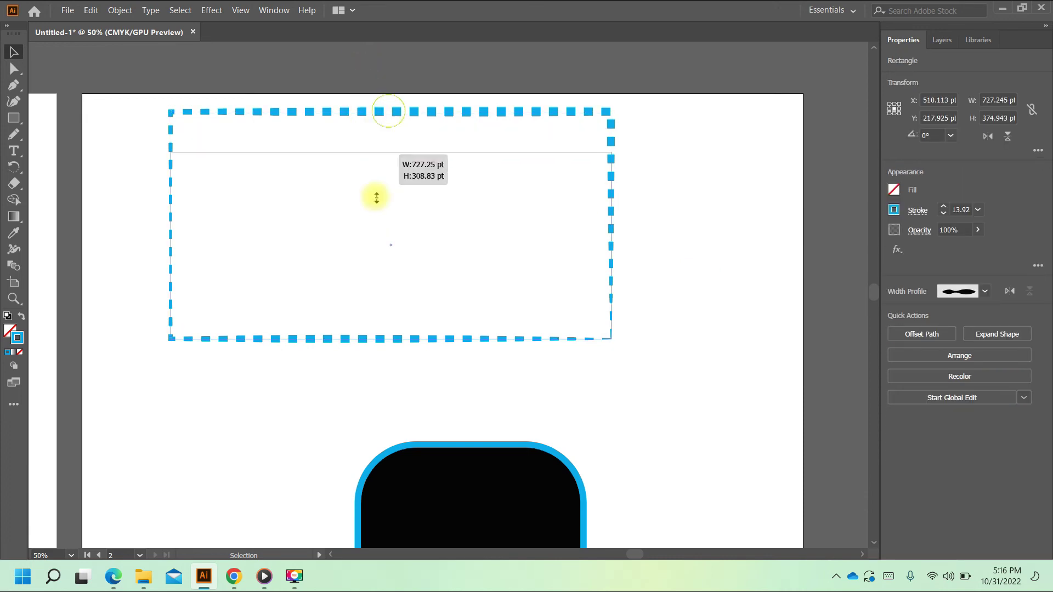
{"action": "left_click_drag", "start_coordinate": [389, 112], "coordinate": [376, 193]}
{"action": "left_click", "coordinate": [718, 316]}
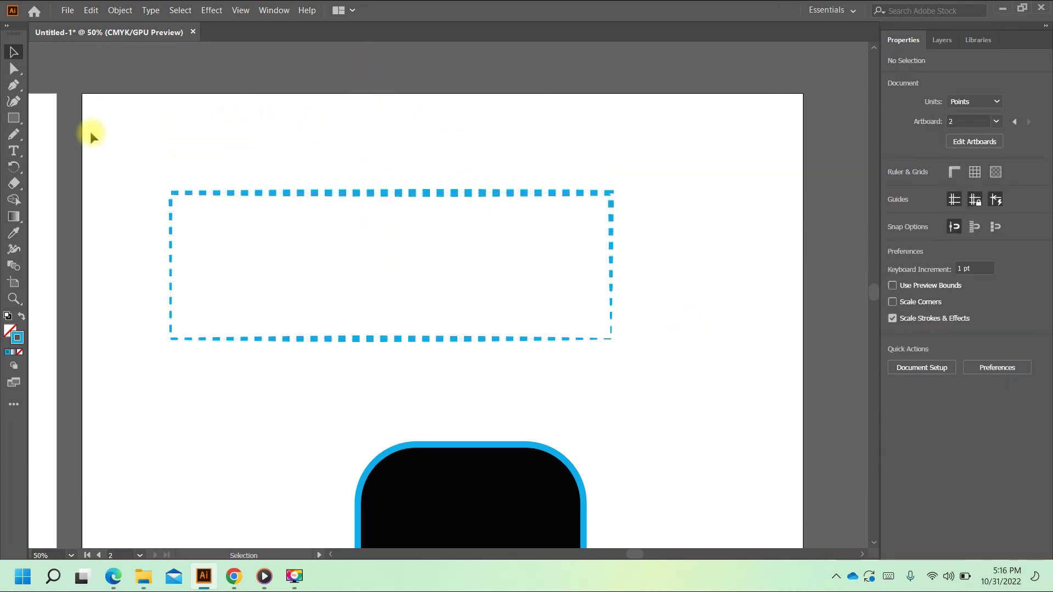
- Create a text object at the top of the artboard reading 'WELCOME!' in capitals
{"action": "left_click", "coordinate": [13, 151]}
{"action": "left_click", "coordinate": [300, 147]}
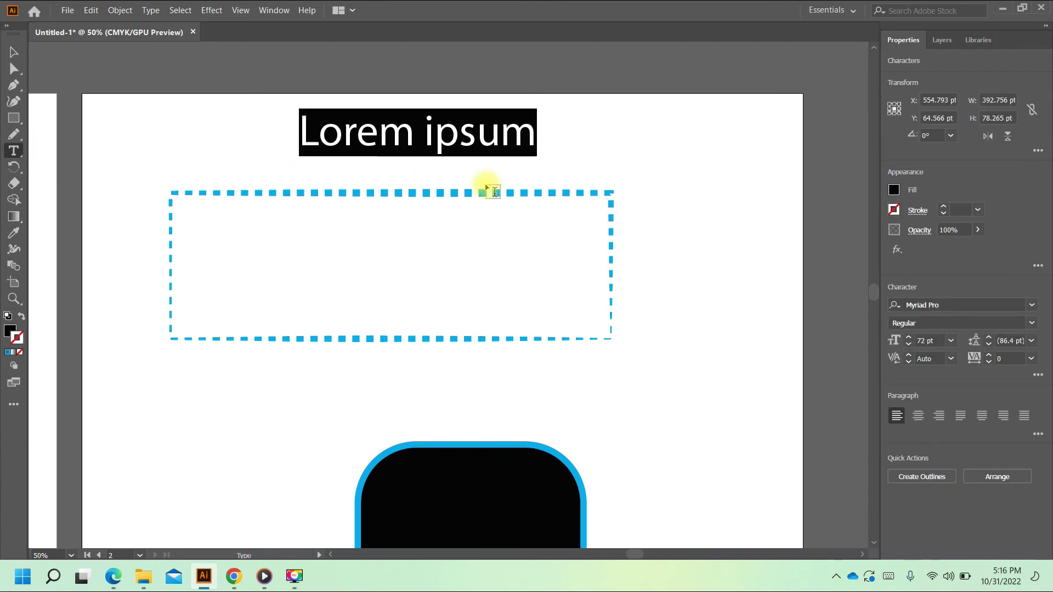
{"action": "key", "text": "BackSpace"}
{"action": "type", "text": "wEL"}
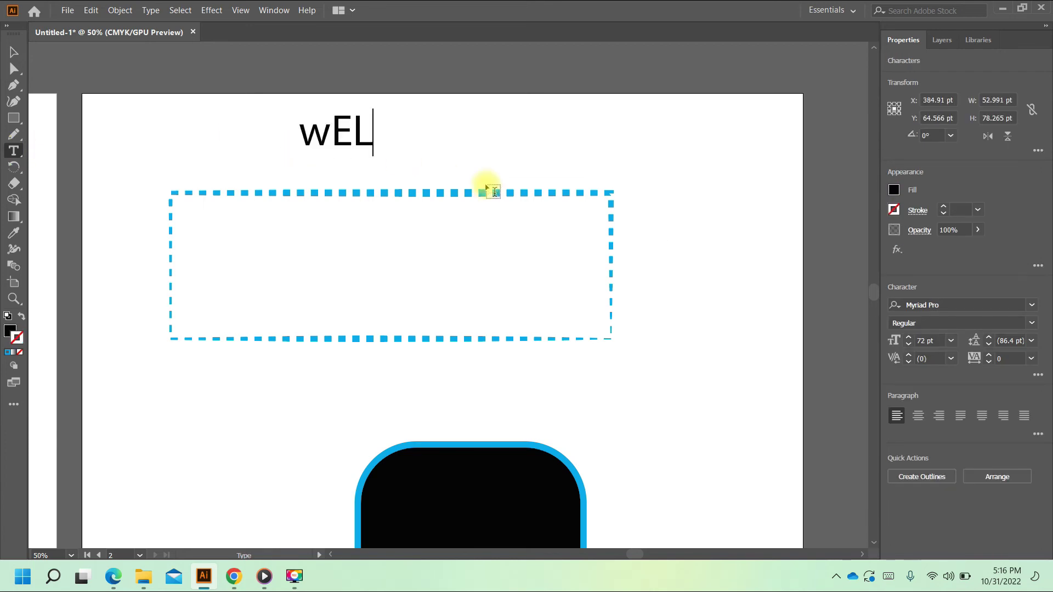
{"action": "key", "text": "BackSpace"}
{"action": "key", "text": "BackSpace"}
{"action": "key", "text": "BackSpace"}
{"action": "key", "text": "Caps_Lock"}
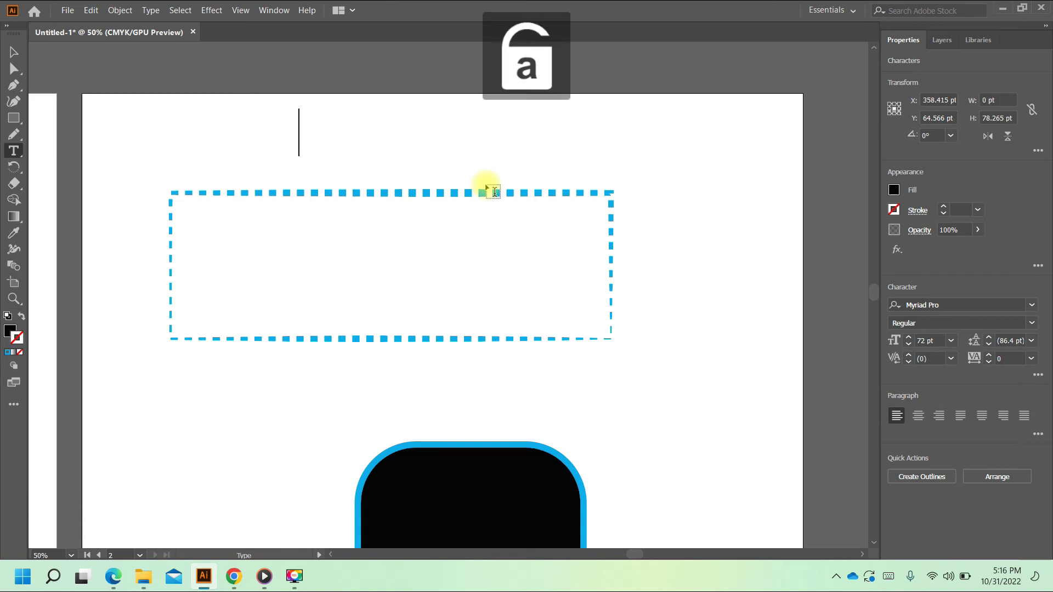
{"action": "key", "text": "Tab"}
{"action": "key", "text": "BackSpace"}
{"action": "key", "text": "Caps_Lock"}
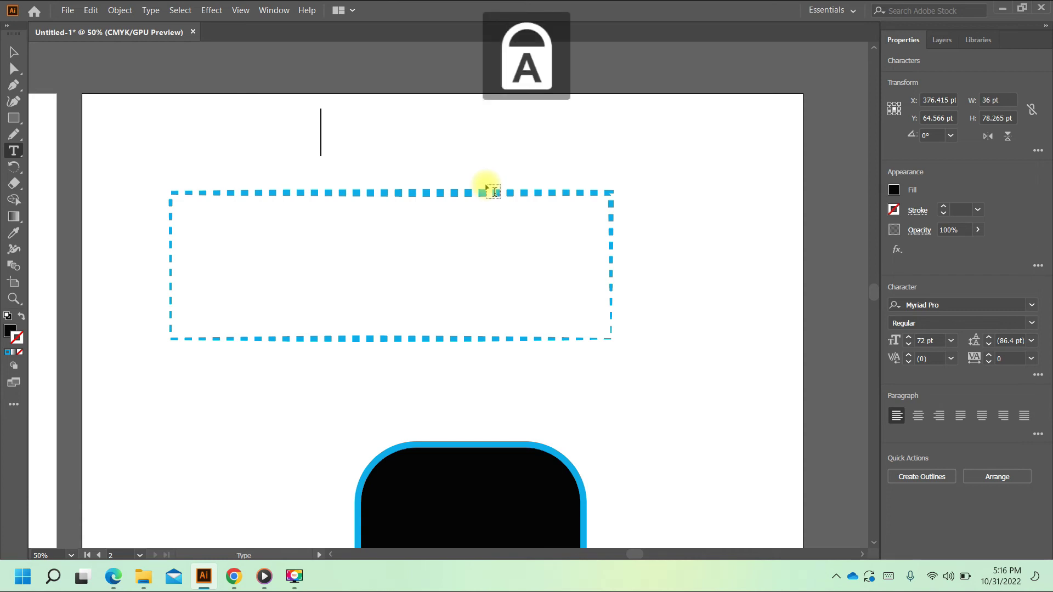
{"action": "type", "text": "WELCOME"}
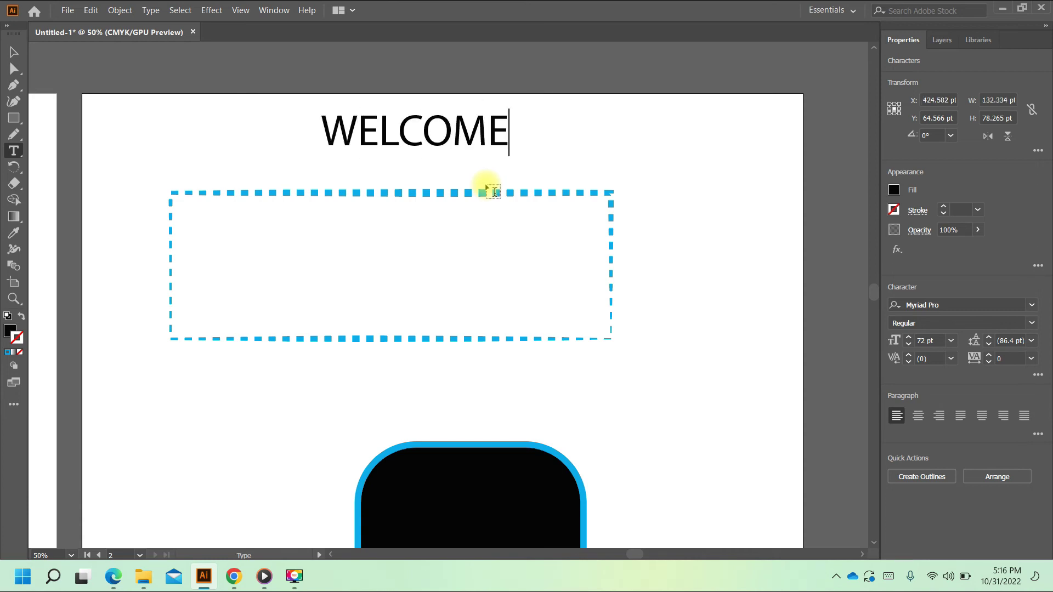
{"action": "type", "text": "!"}
{"action": "left_click", "coordinate": [14, 52]}
- Move WELCOME! into the dashed frame and scale it up to about 147 pt
{"action": "mouse_move", "coordinate": [408, 132]}
{"action": "left_mouse_down"}
{"action": "mouse_move", "coordinate": [353, 276]}
{"action": "mouse_move", "coordinate": [313, 278]}
{"action": "mouse_move", "coordinate": [590, 218]}
{"action": "left_mouse_up"}
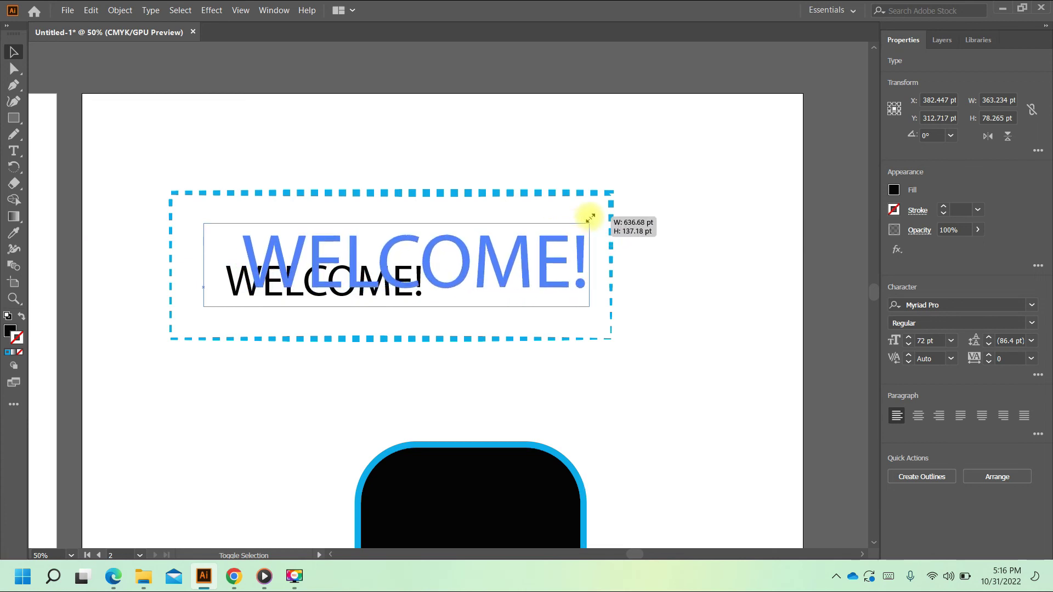
{"action": "left_click_drag", "start_coordinate": [364, 266], "coordinate": [304, 267]}
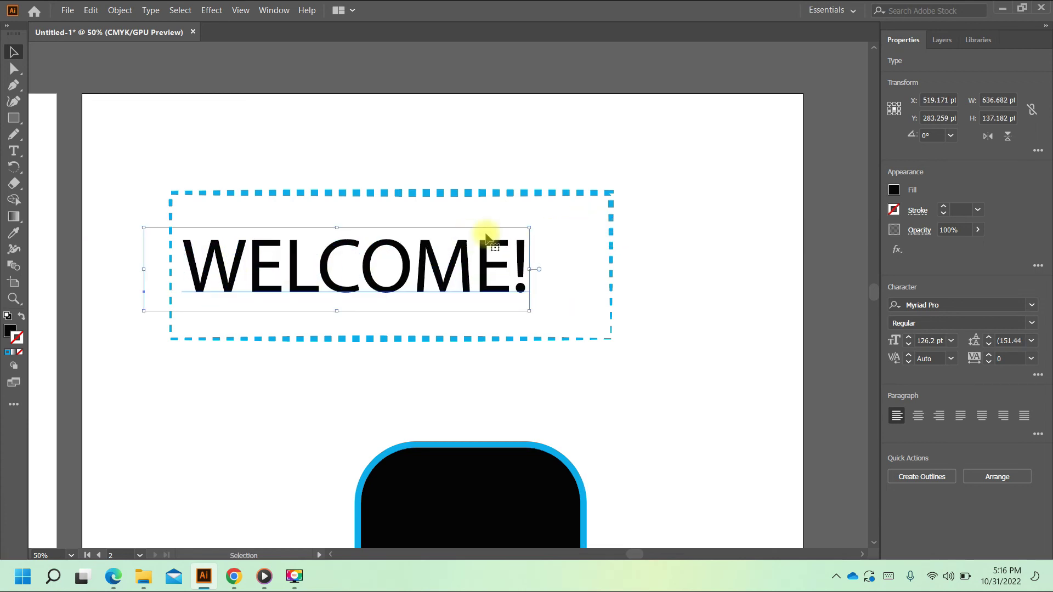
{"action": "left_click_drag", "start_coordinate": [529, 227], "coordinate": [594, 207]}
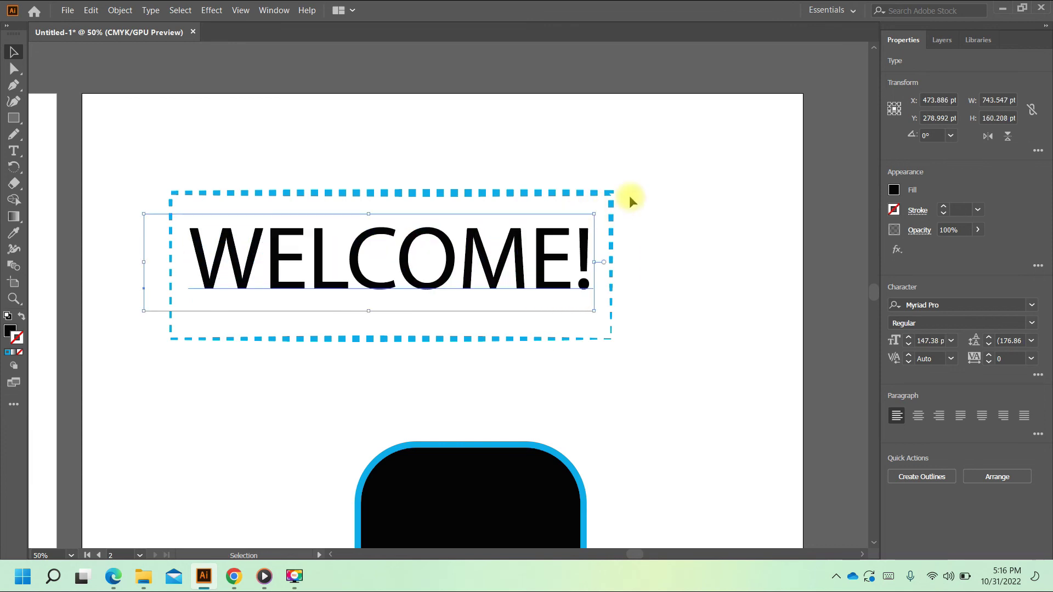
{"action": "left_click", "coordinate": [695, 388]}
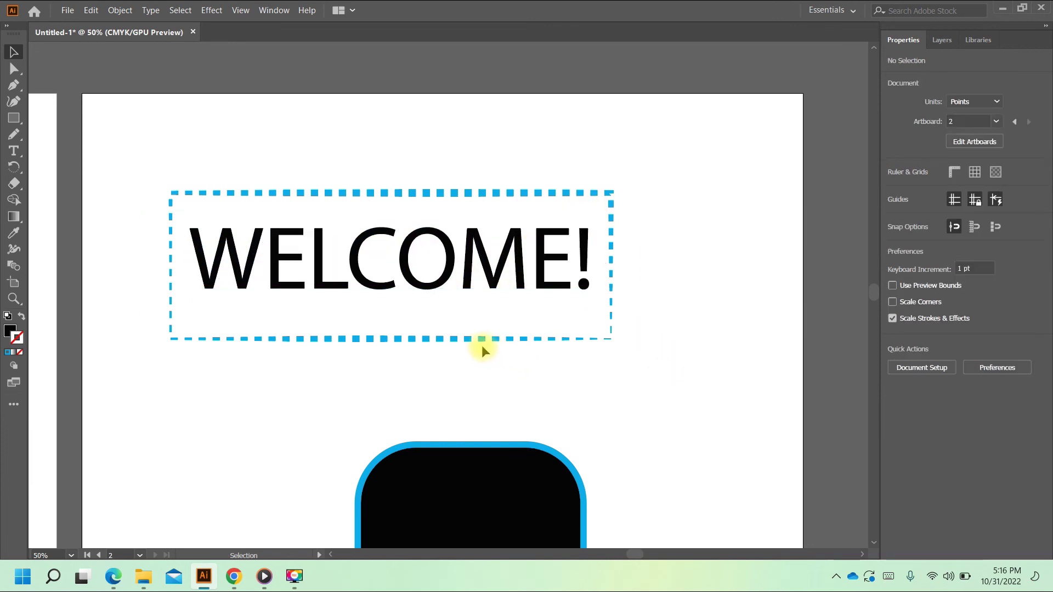
- Pull the dashed frame's bottom and top edges in to hug the text
{"action": "left_click", "coordinate": [400, 340]}
{"action": "left_click_drag", "start_coordinate": [391, 340], "coordinate": [391, 305]}
{"action": "left_click_drag", "start_coordinate": [389, 192], "coordinate": [391, 210]}
{"action": "left_click", "coordinate": [562, 368]}
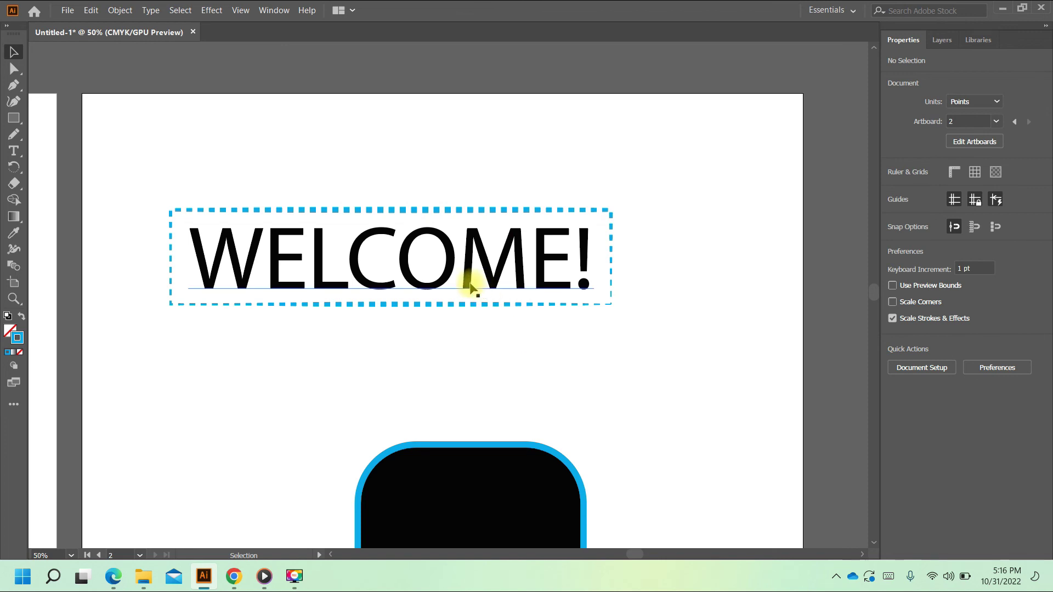
{"action": "left_click", "coordinate": [439, 270]}
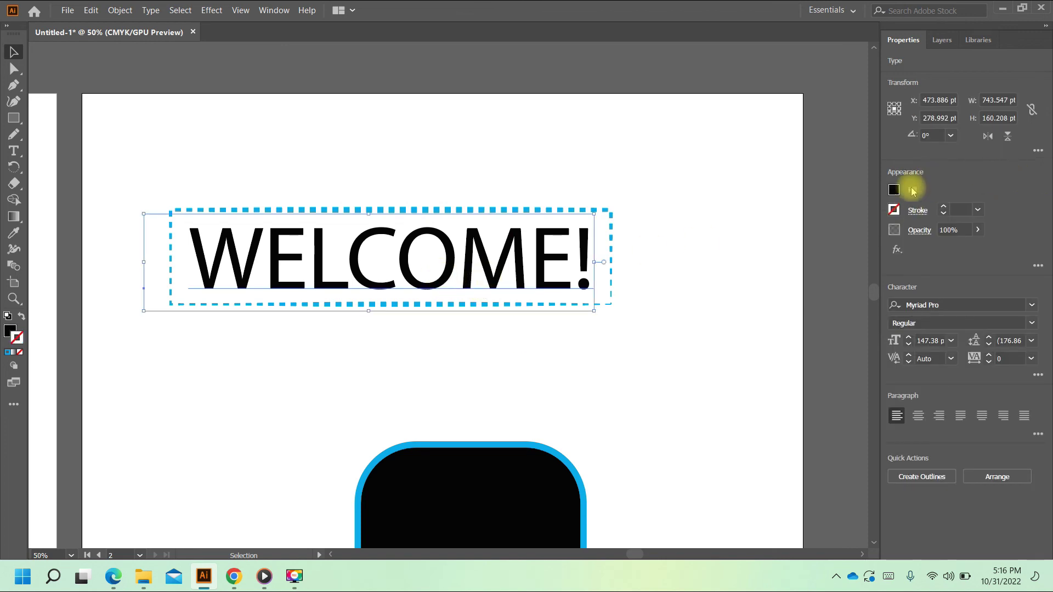
- Give the WELCOME! text a cyan stroke with 6 pt weight
{"action": "left_click", "coordinate": [894, 211]}
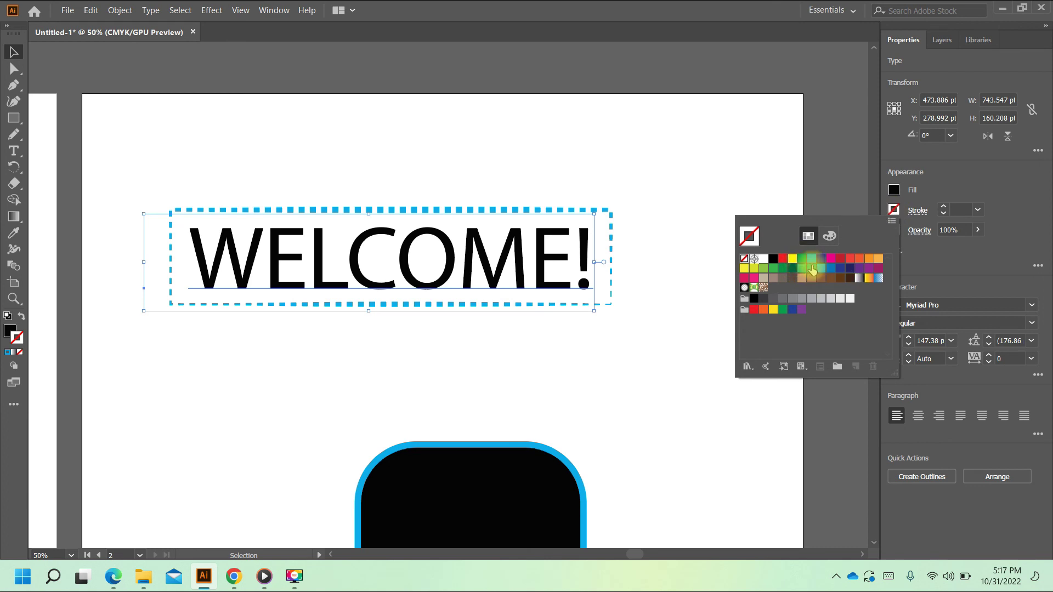
{"action": "left_click", "coordinate": [812, 260]}
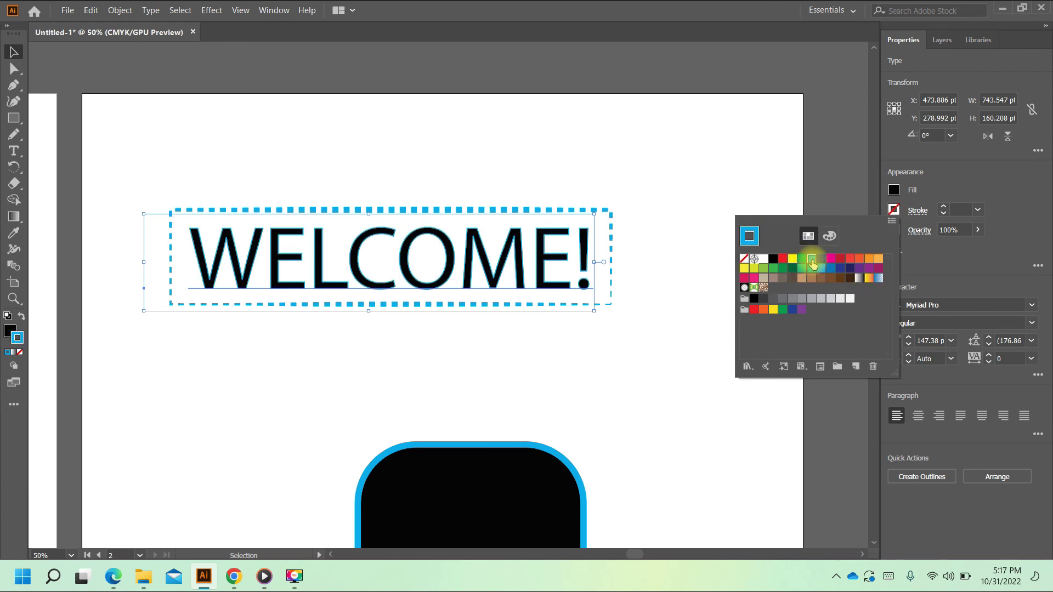
{"action": "left_click", "coordinate": [997, 216]}
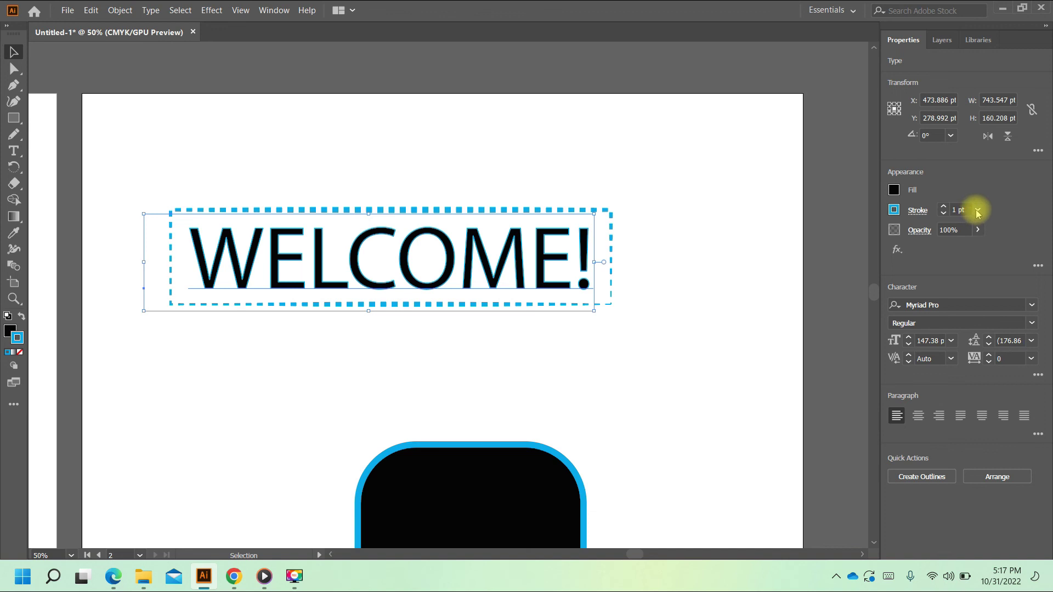
{"action": "left_click", "coordinate": [977, 211]}
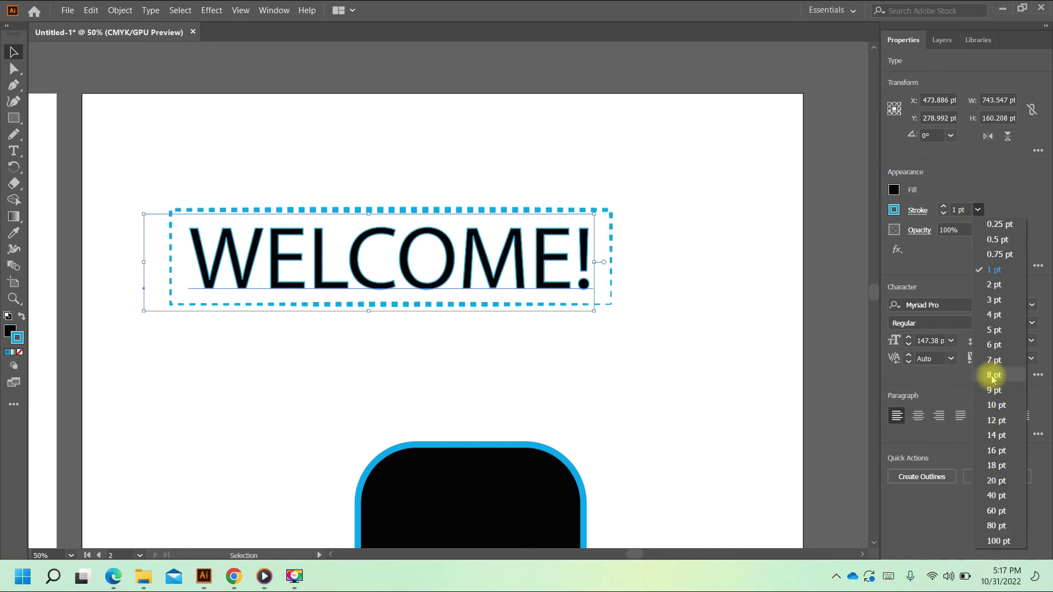
{"action": "left_click", "coordinate": [993, 344]}
{"action": "left_click", "coordinate": [734, 369]}
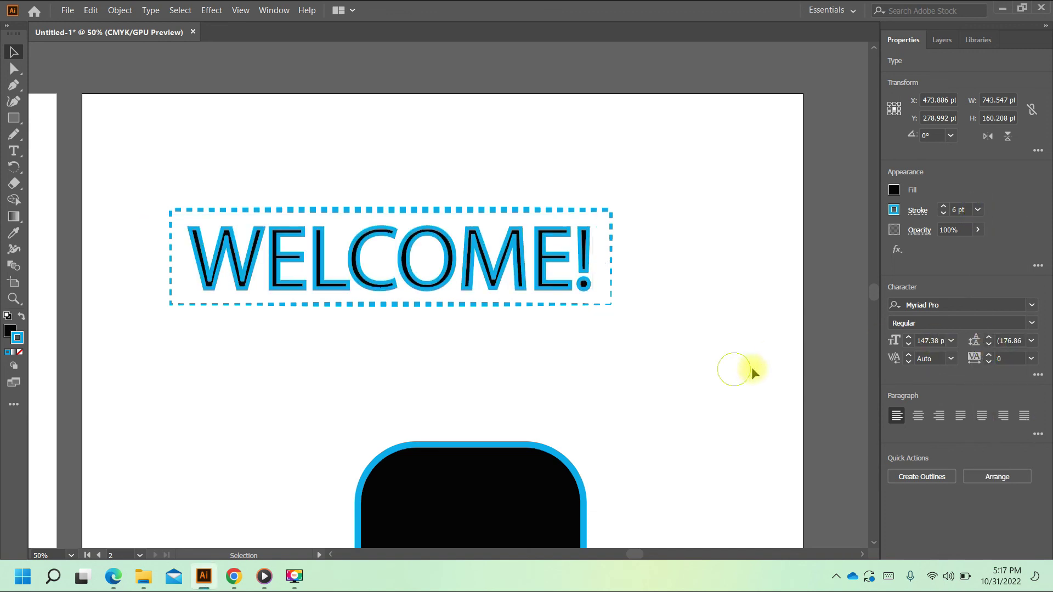